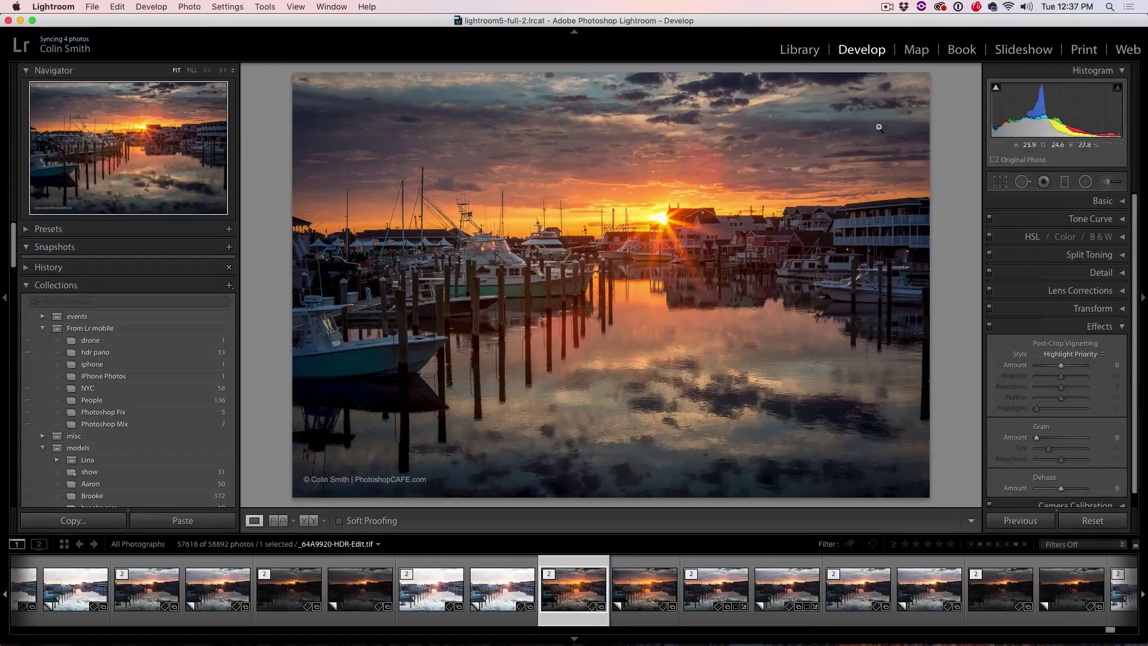
Expand the Basic, HSL and Detail panels beside the already open Effects panel
click(1119, 202)
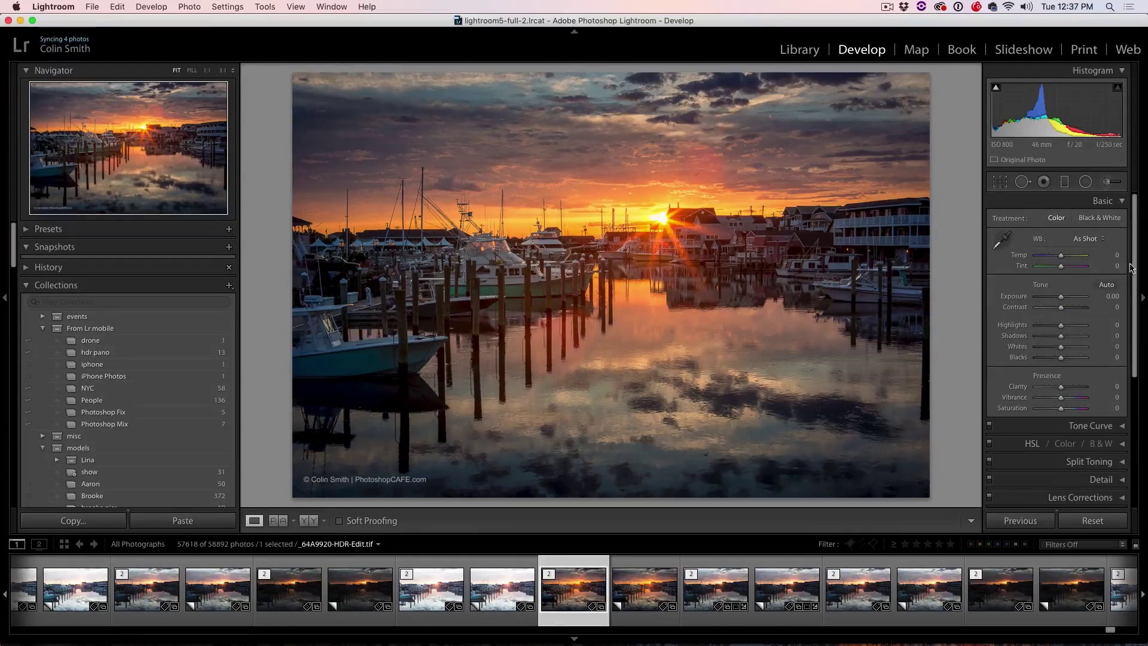
scroll(1126, 269, down, 3)
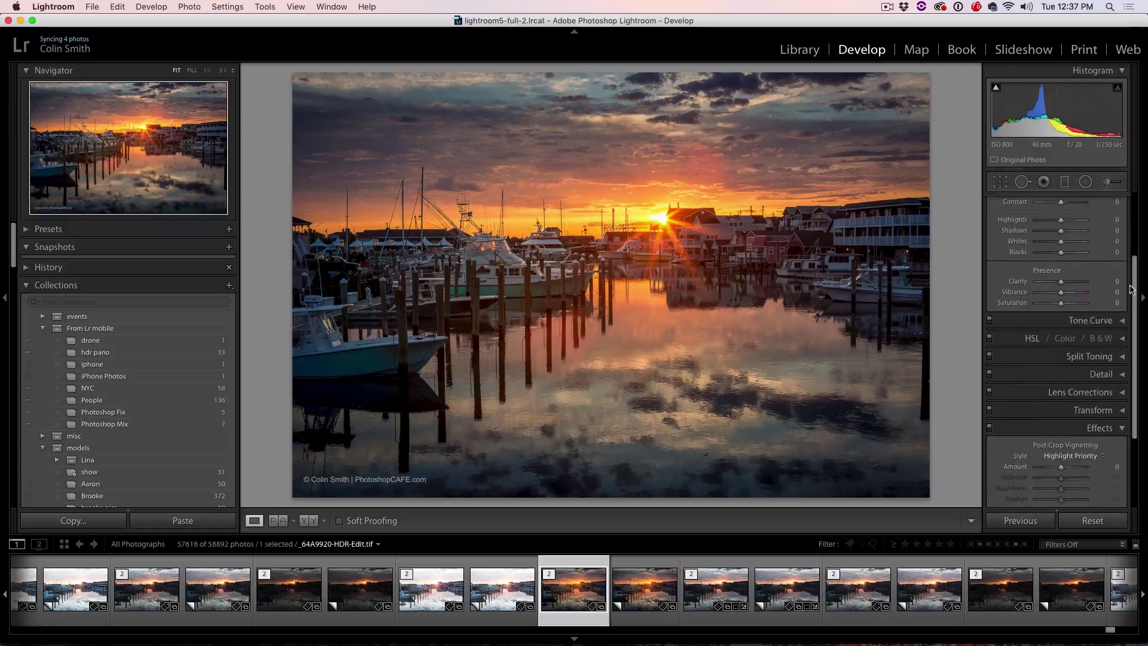
click(1124, 342)
scroll(1129, 359, down, 2)
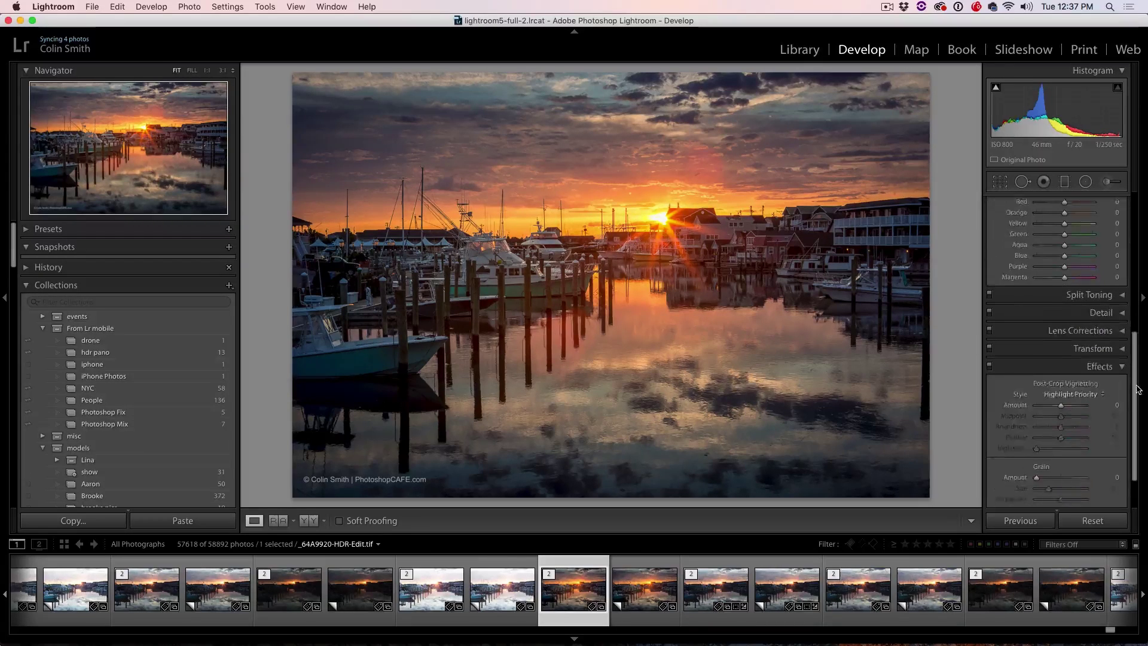
click(1124, 377)
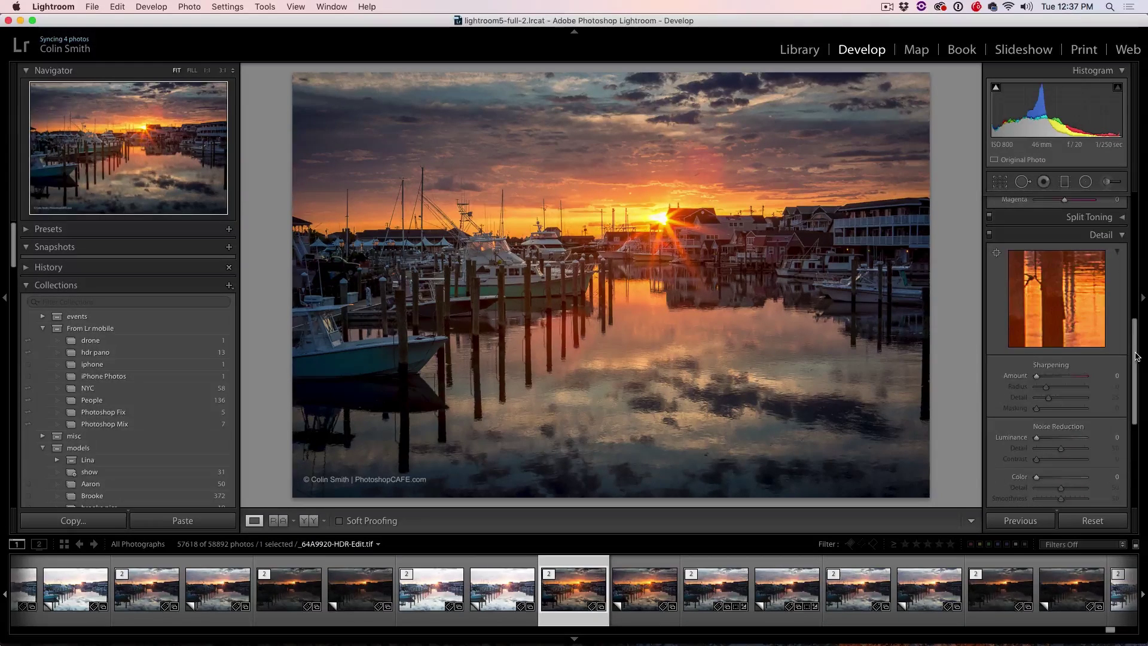
scroll(1128, 314, up, 3)
scroll(1128, 269, up, 2)
scroll(1127, 251, up, 2)
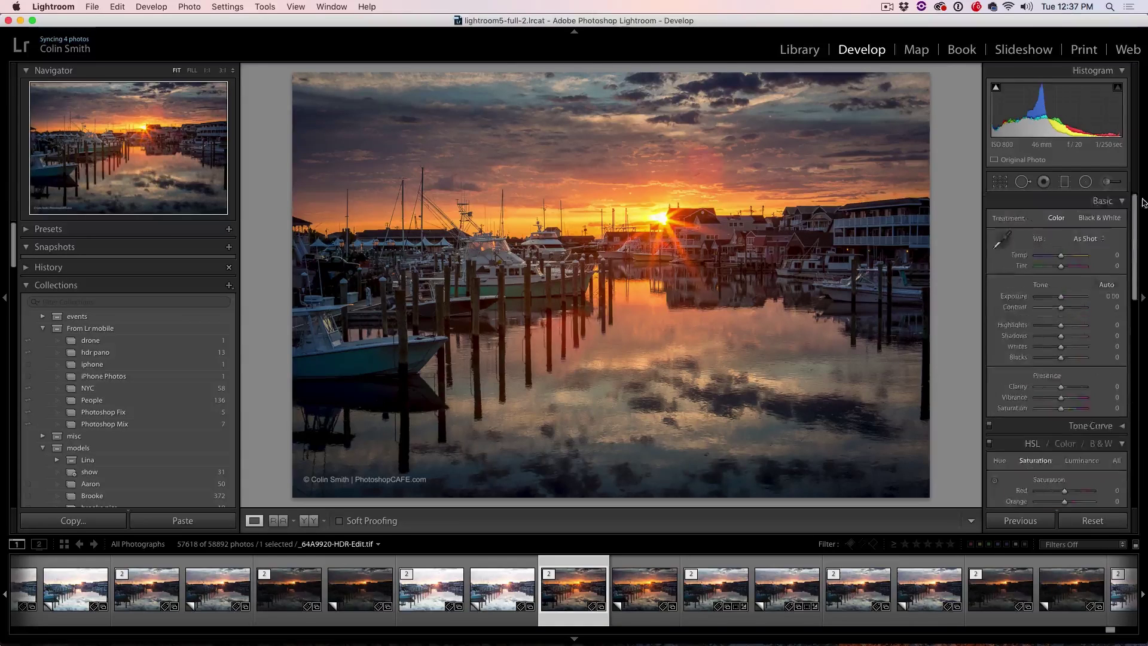
scroll(1126, 232, up, 2)
Turn on Solo Mode for the panels, opening Detail and then Tone Curve alone
right_click(1121, 201)
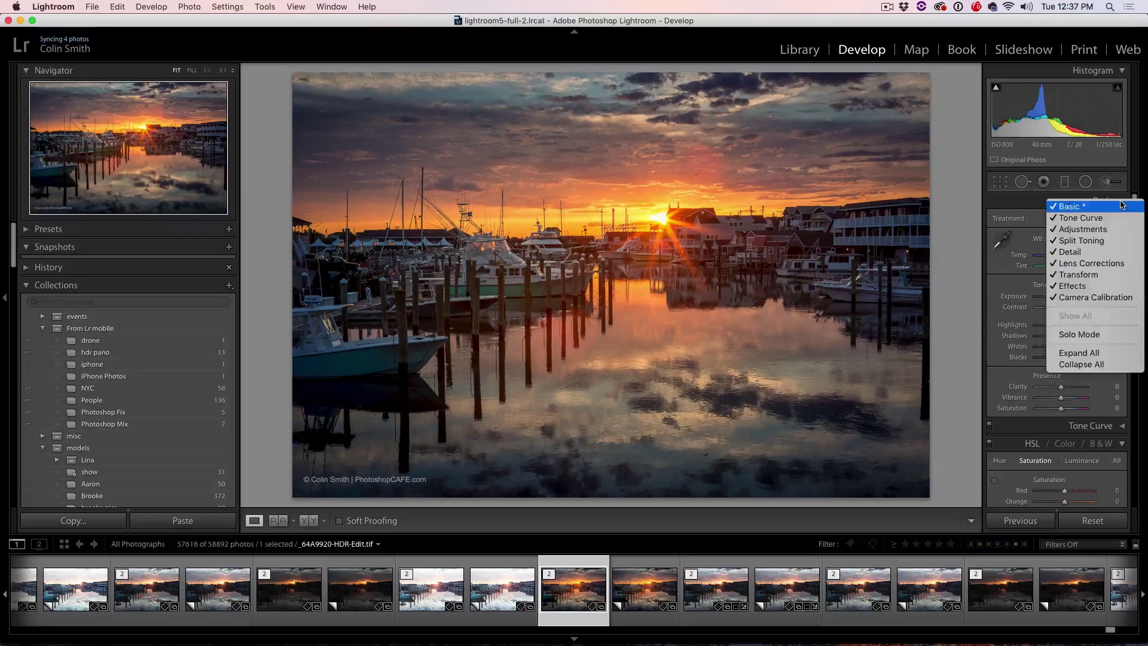
click(1090, 334)
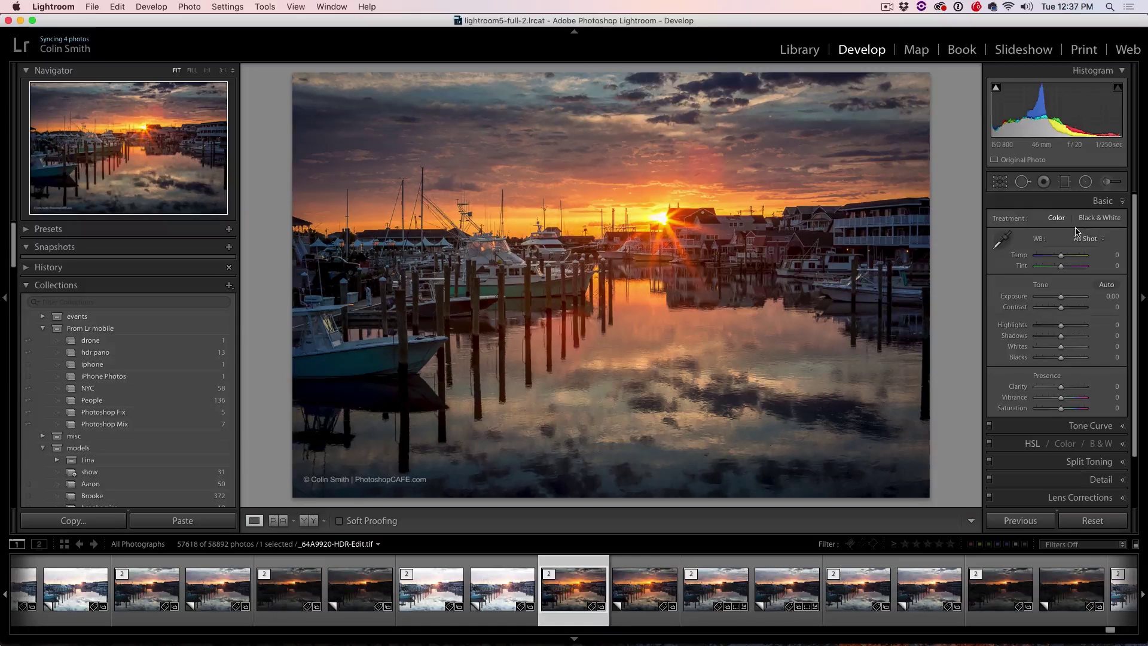
scroll(1099, 305, down, 3)
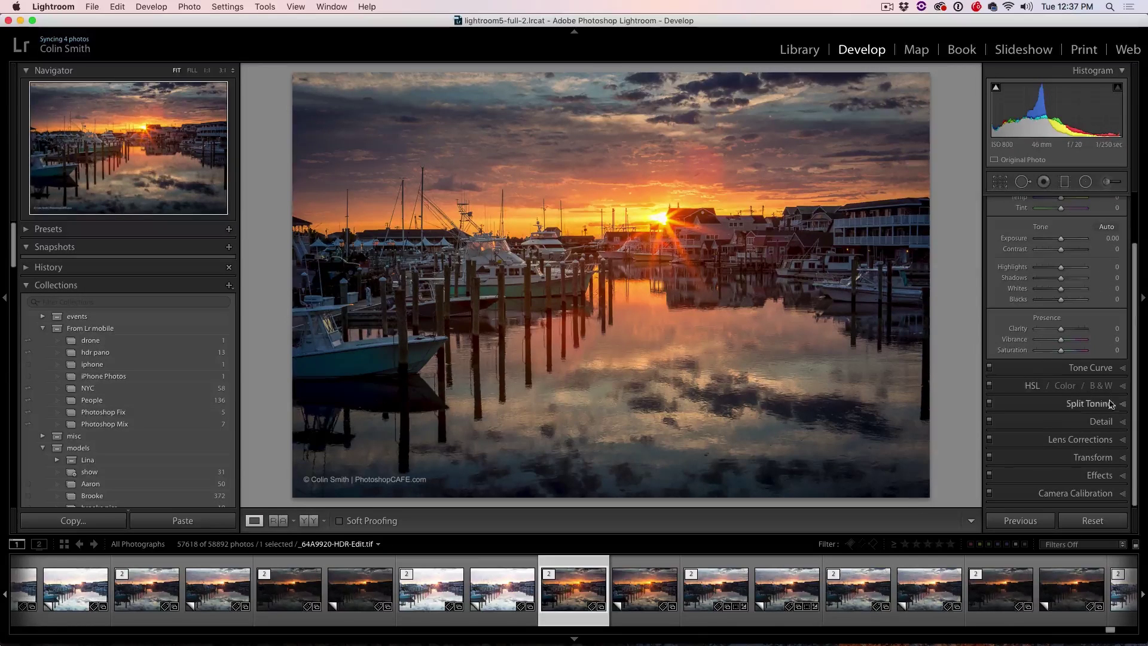
click(1124, 423)
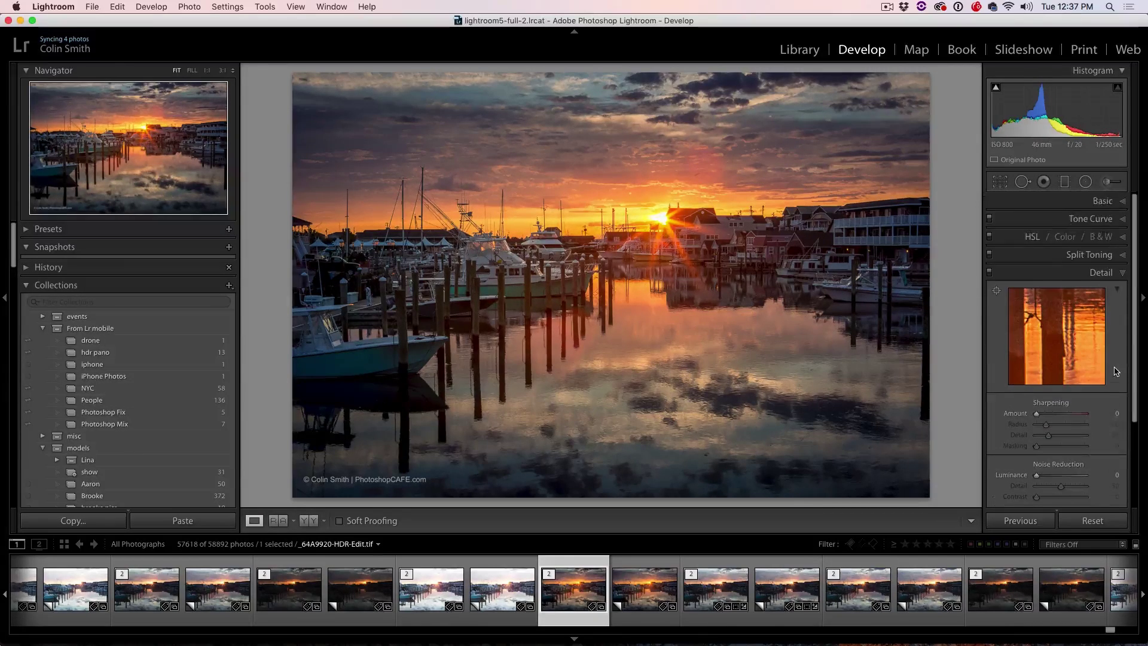
scroll(1115, 371, down, 3)
scroll(1116, 342, up, 3)
click(1122, 221)
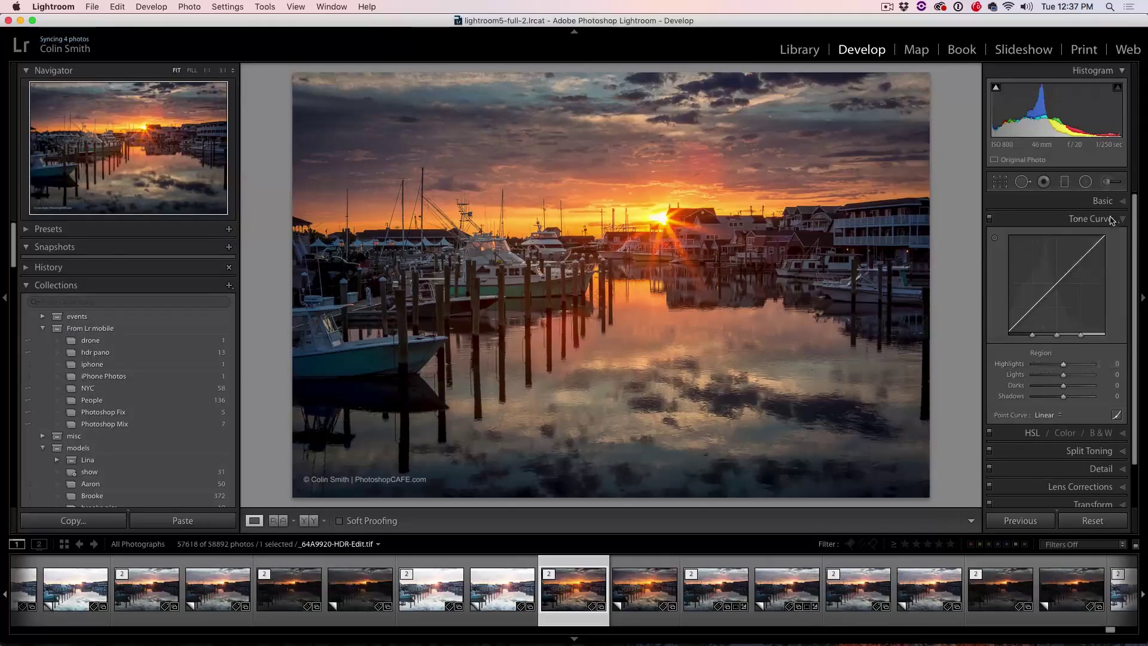
Widen the right panel with Basic open, then visit Library and return to Develop
click(1123, 200)
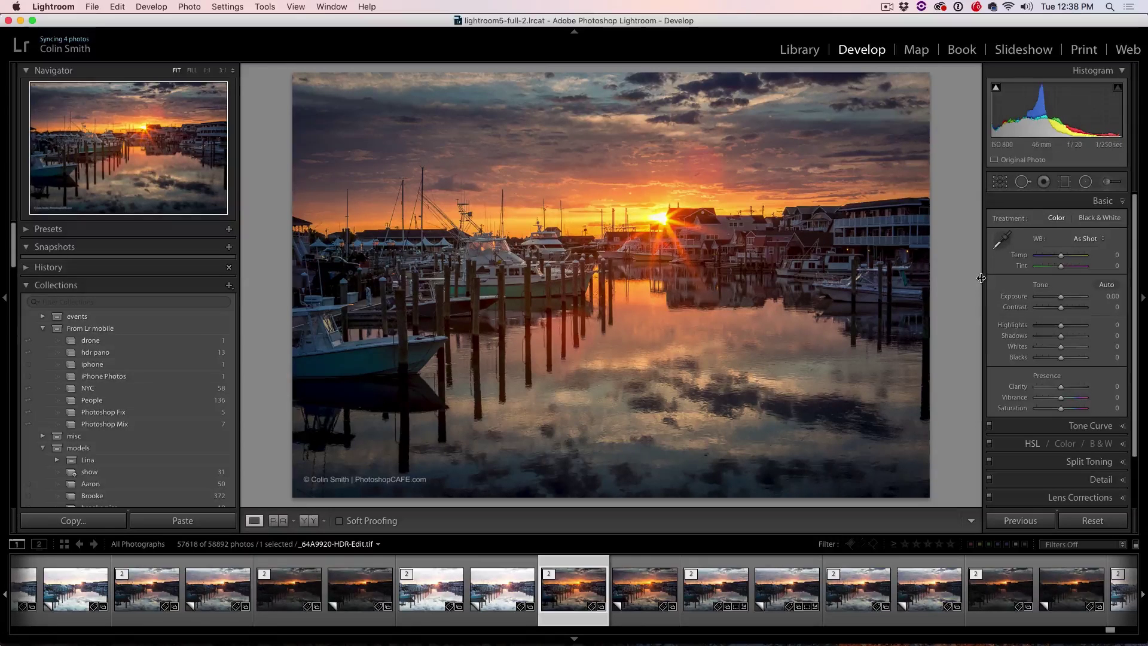
drag(951, 277, 910, 277)
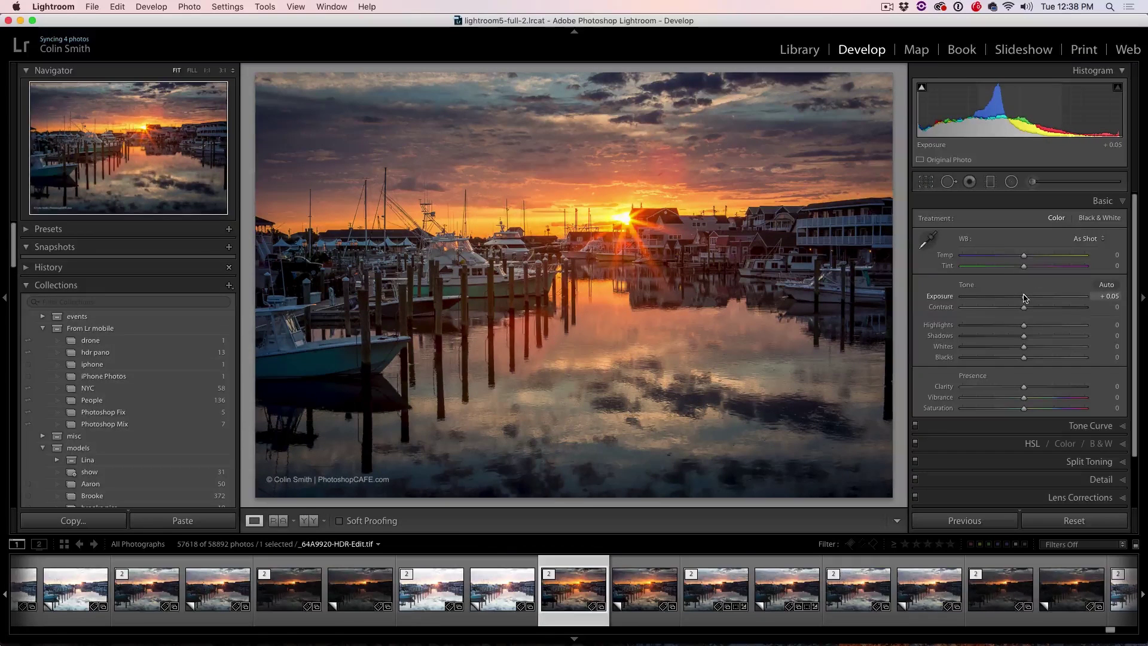
click(800, 49)
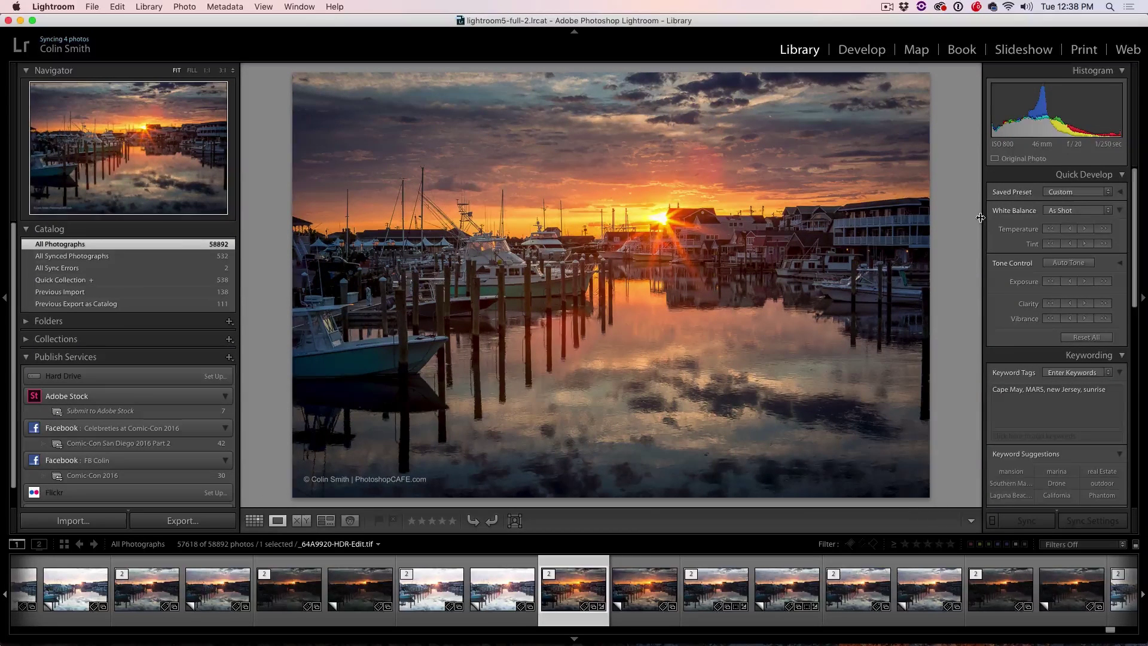
drag(981, 217, 981, 180)
click(861, 49)
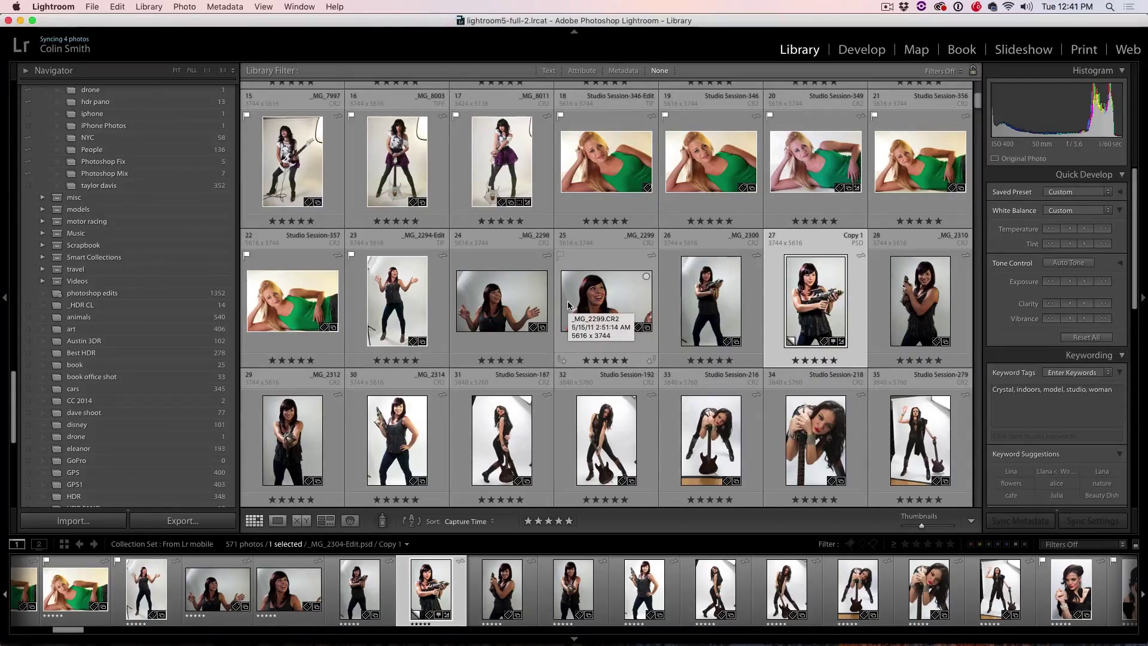
Open the ray-gun portrait thumbnail from the Library grid in Develop
double_click(835, 292)
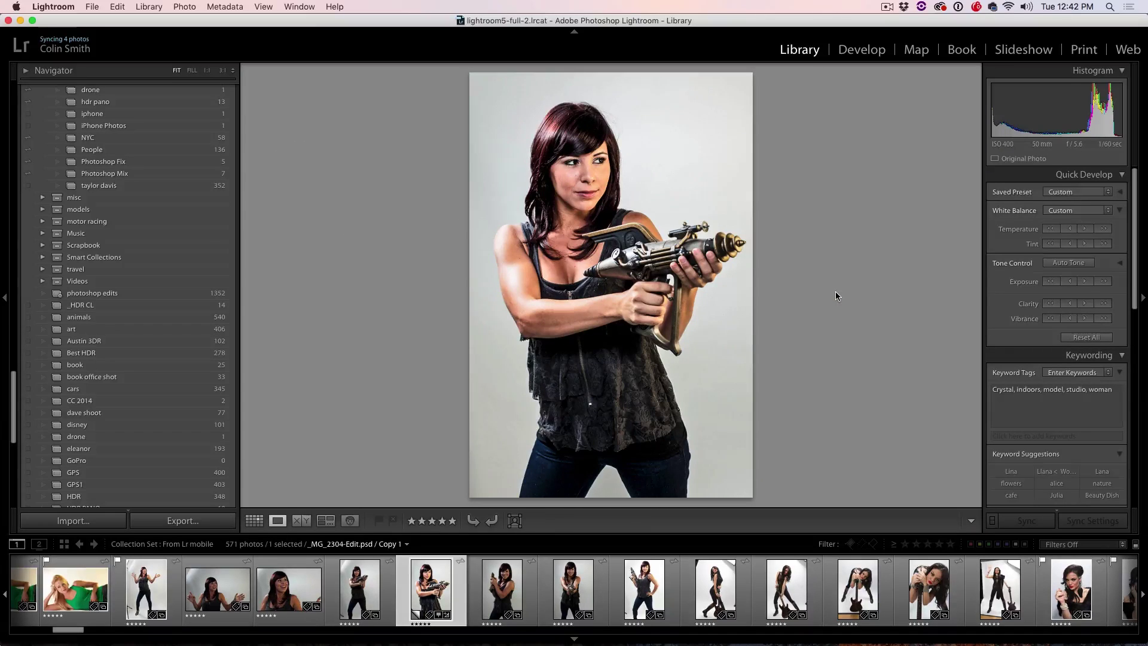
click(861, 49)
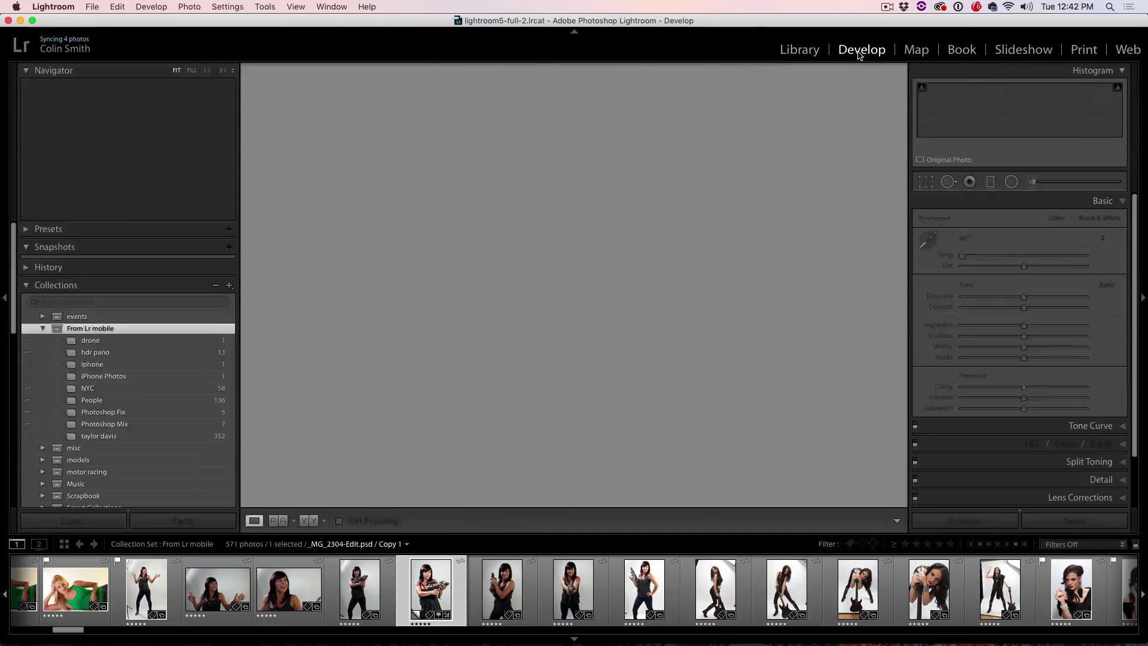
Draw an oval radial filter around the woman, expand it to the full frame, and set exposure to -2.49
click(1011, 182)
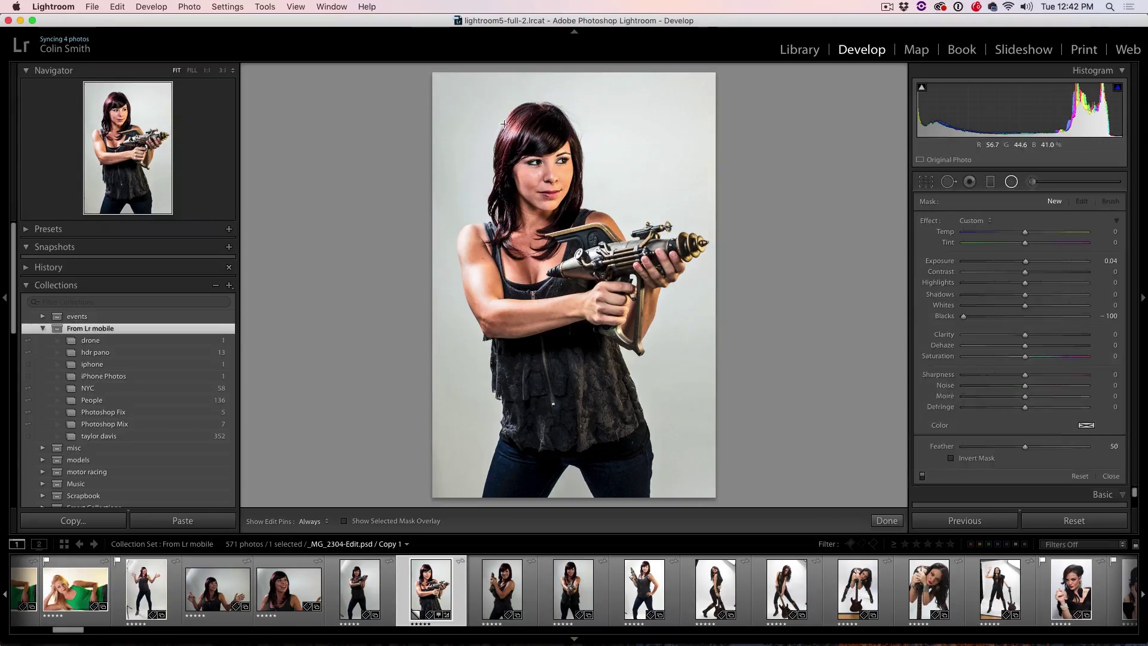
mouse_move(505, 124)
mouse_down()
mouse_move(540, 122)
mouse_move(560, 254)
mouse_up()
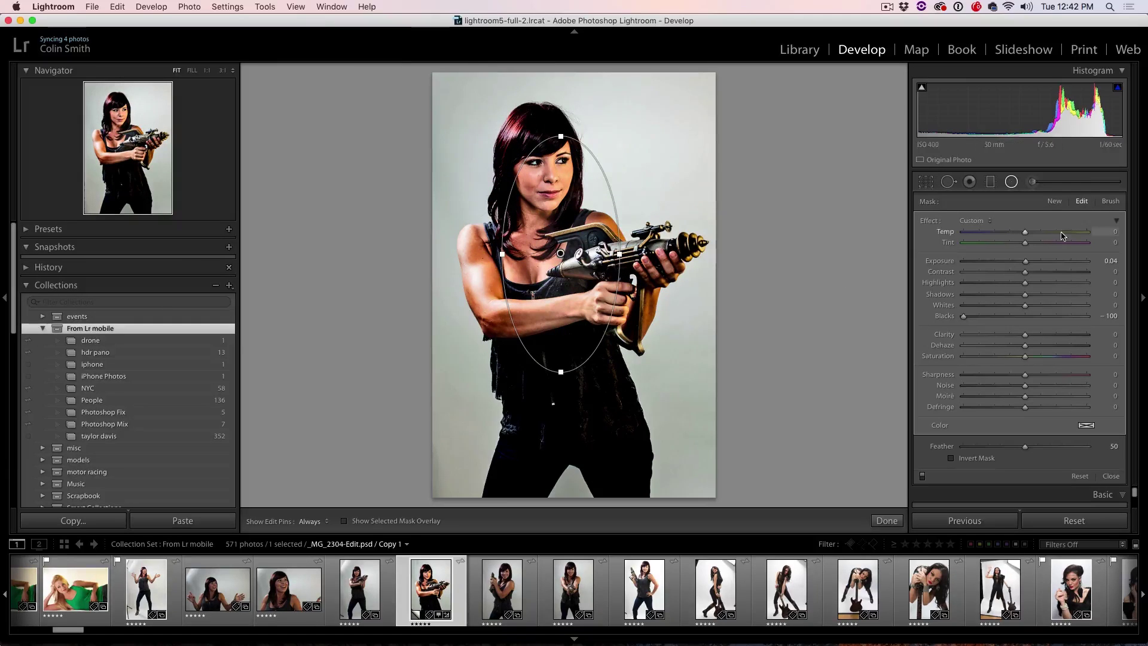
drag(1026, 262, 1005, 262)
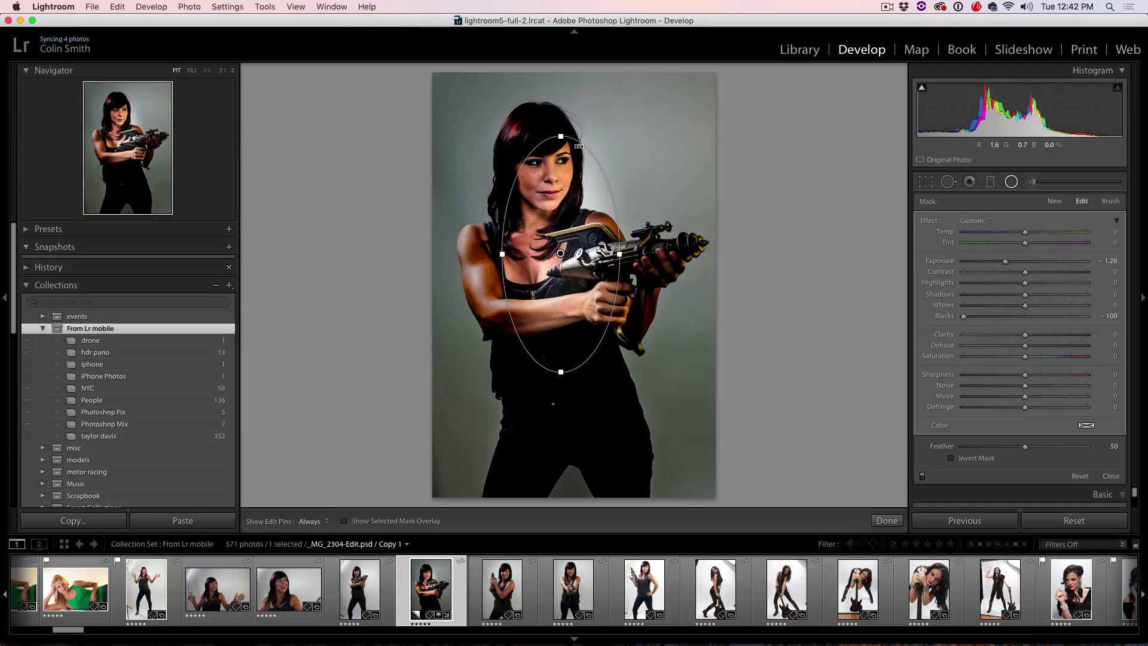
drag(562, 137, 555, 131)
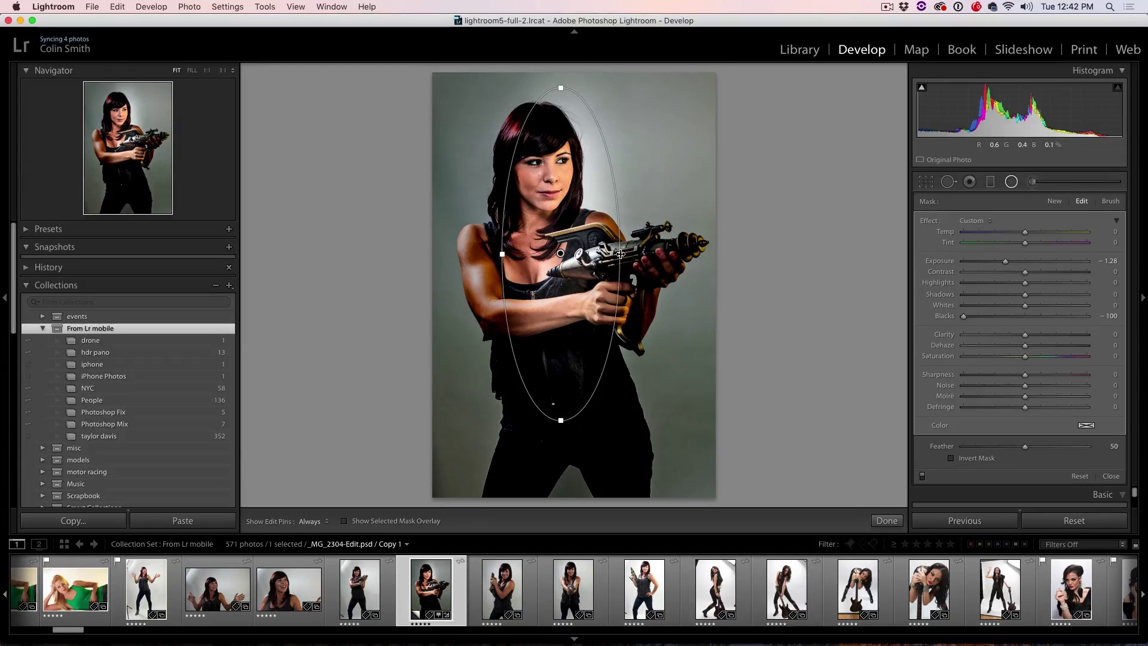
mouse_move(619, 251)
mouse_down()
mouse_move(679, 254)
mouse_move(610, 254)
mouse_up()
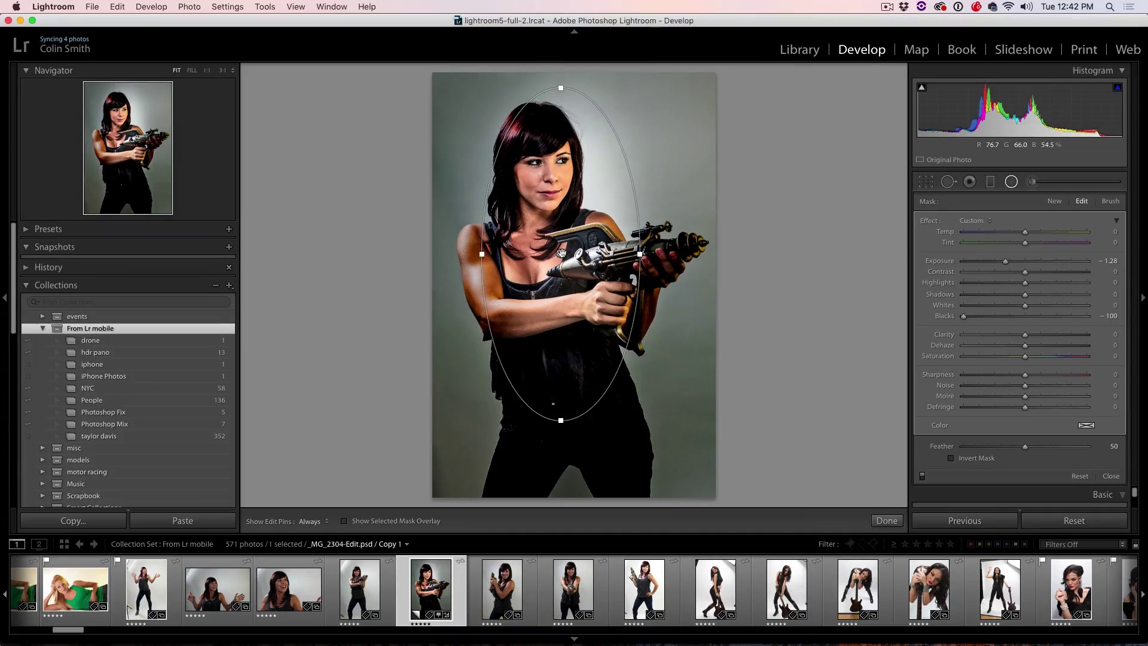
double_click(561, 254)
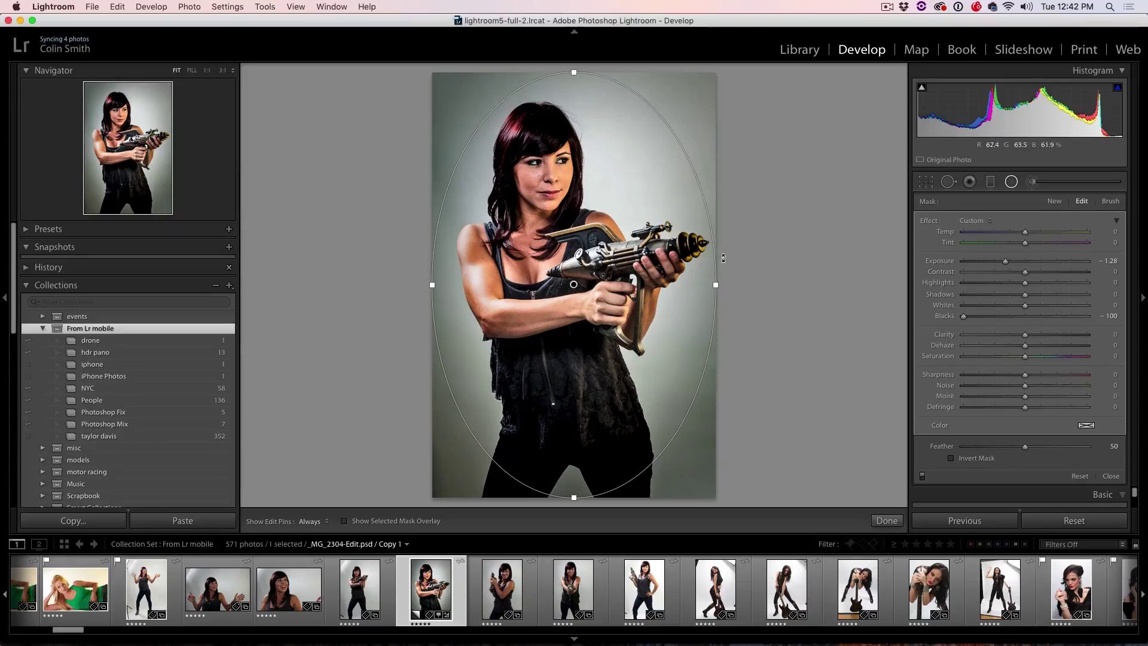
drag(1003, 260, 984, 261)
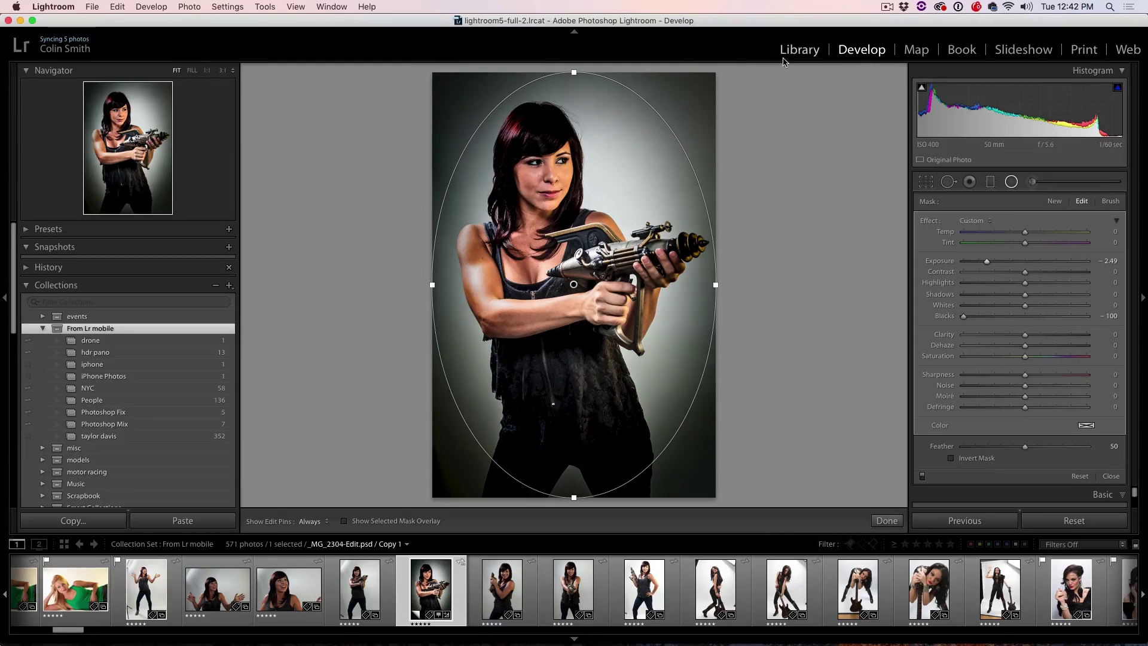
Uncheck Web, Book and Map in the module picker, then close the radial filter
right_click(745, 48)
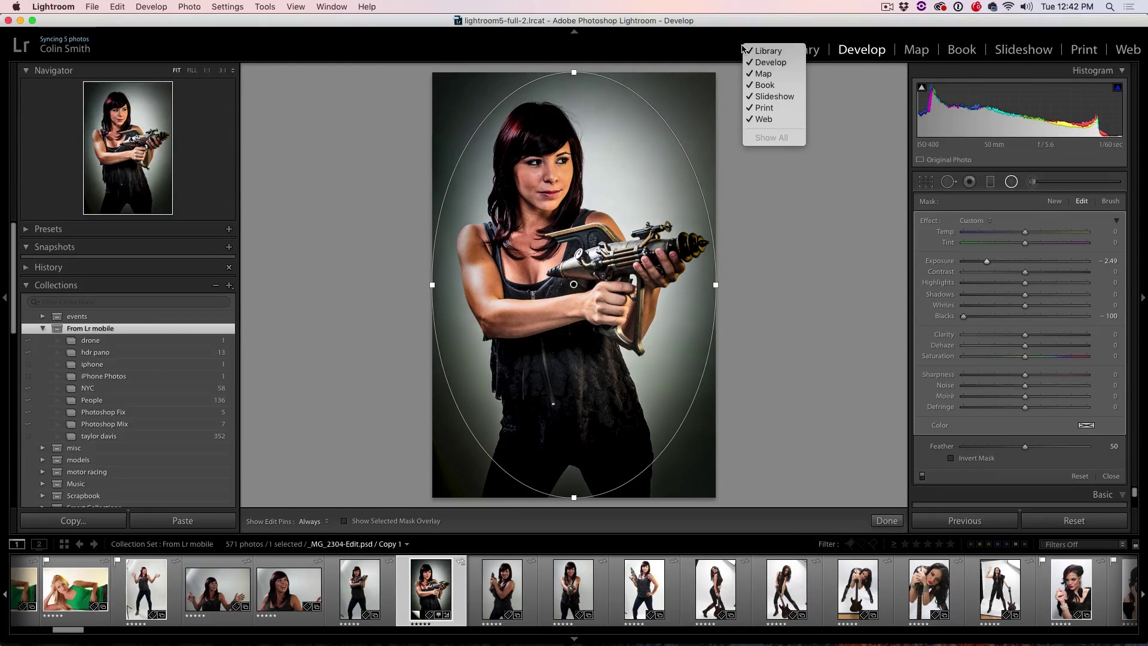
click(752, 120)
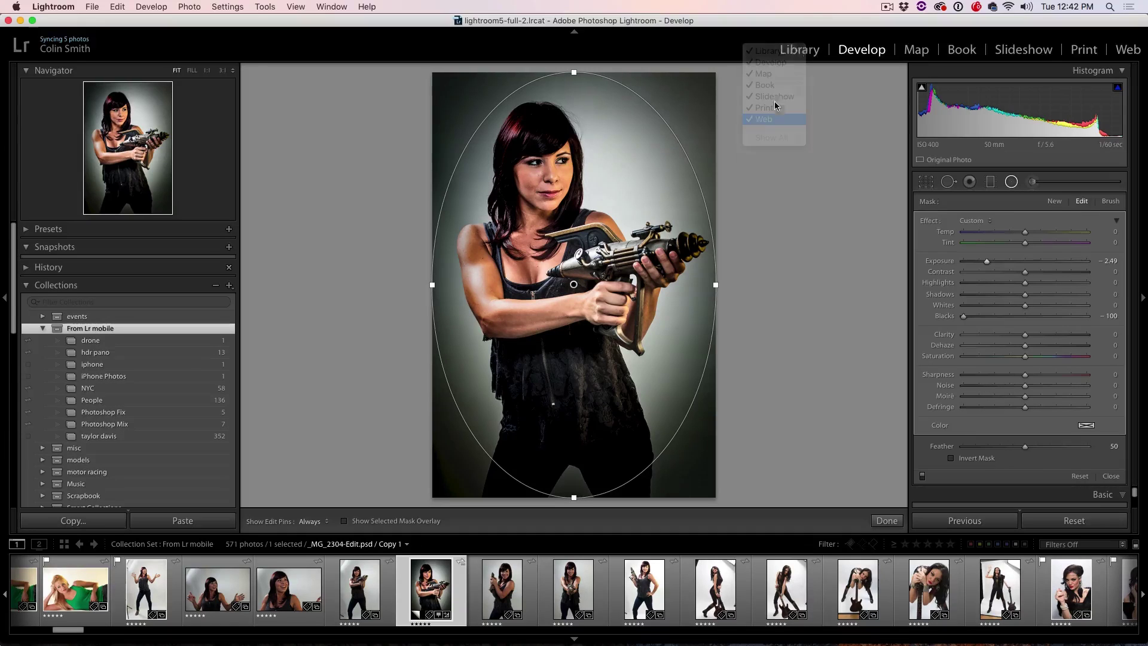
right_click(762, 49)
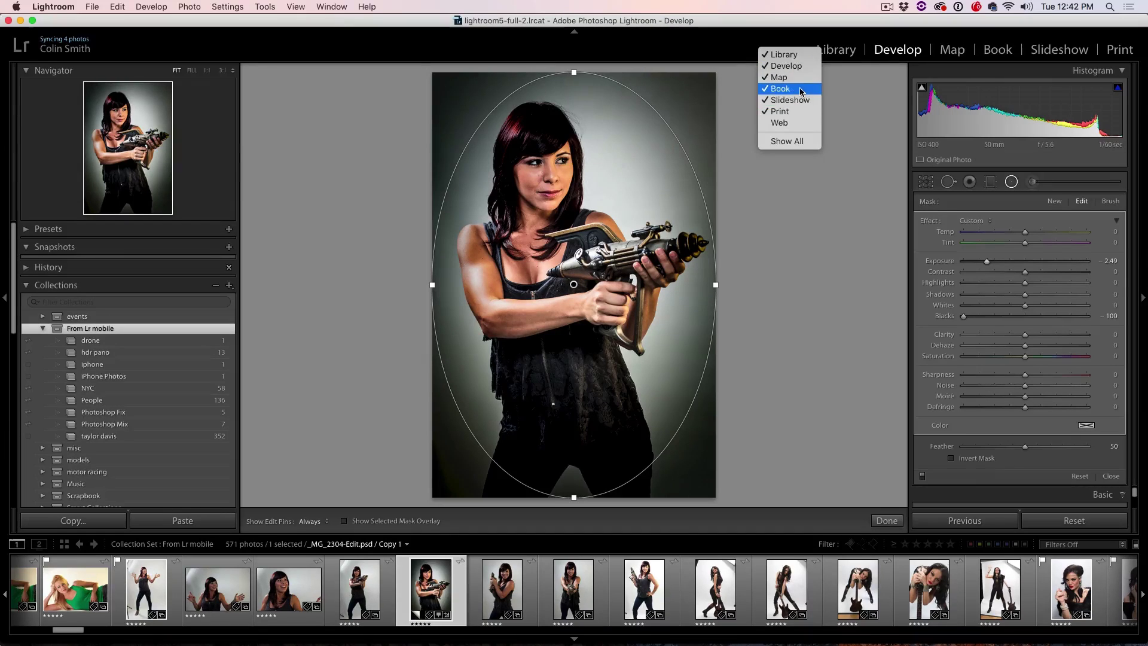
click(780, 88)
right_click(771, 50)
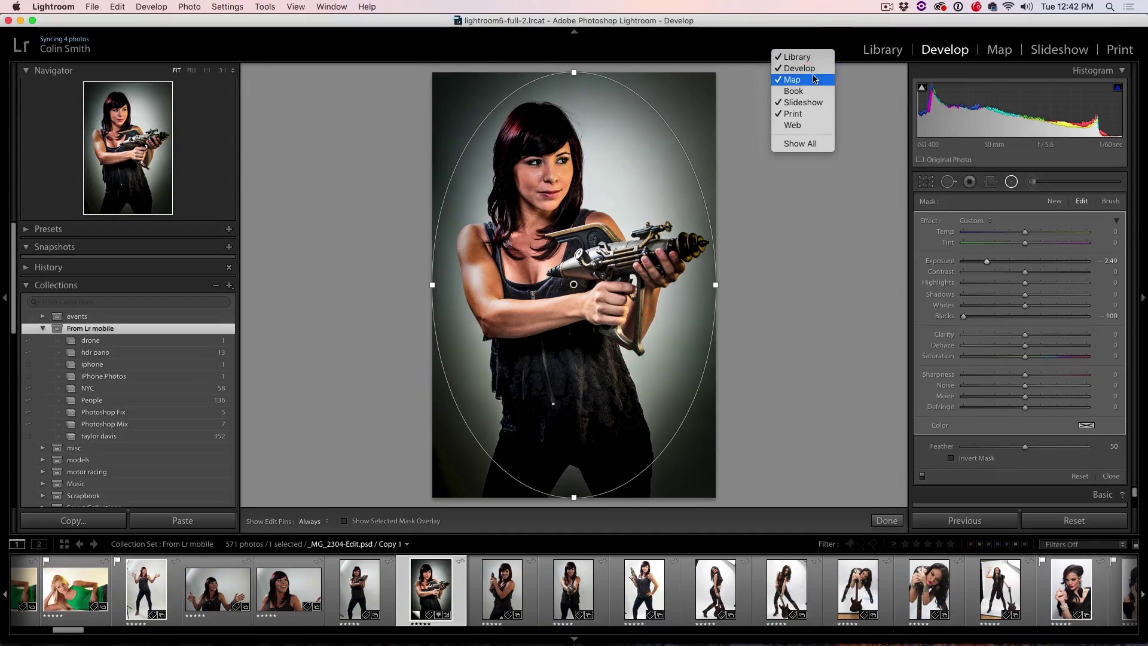
click(792, 79)
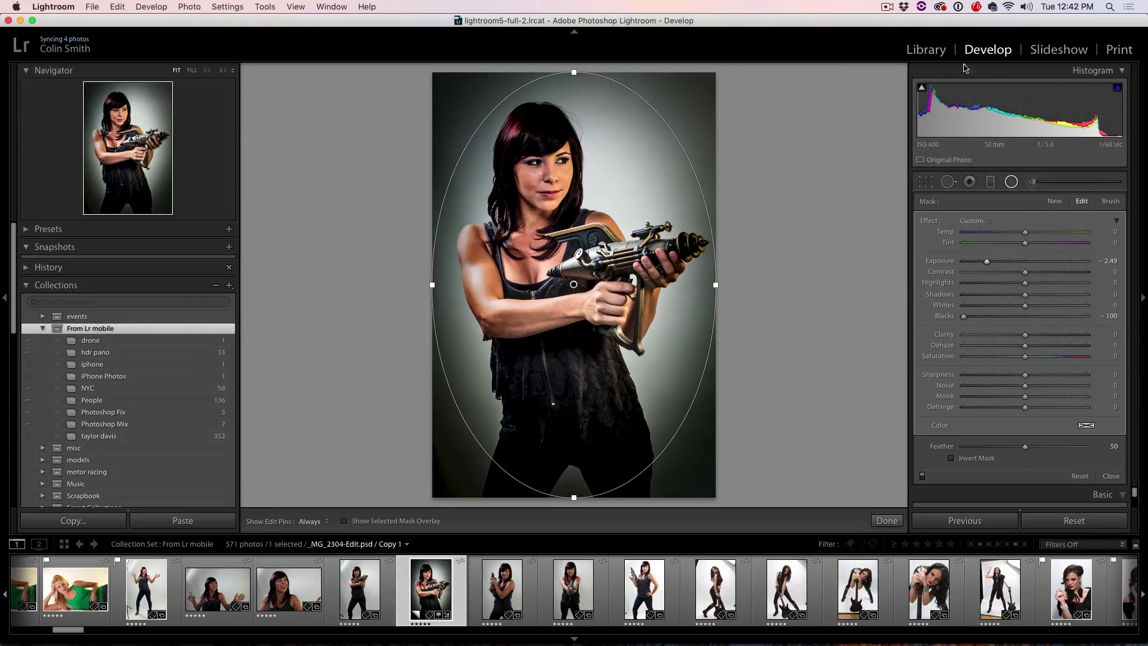
click(949, 183)
Uncheck Camera Calibration in the Develop panel list, then dismiss the reopened list unchanged
right_click(1125, 444)
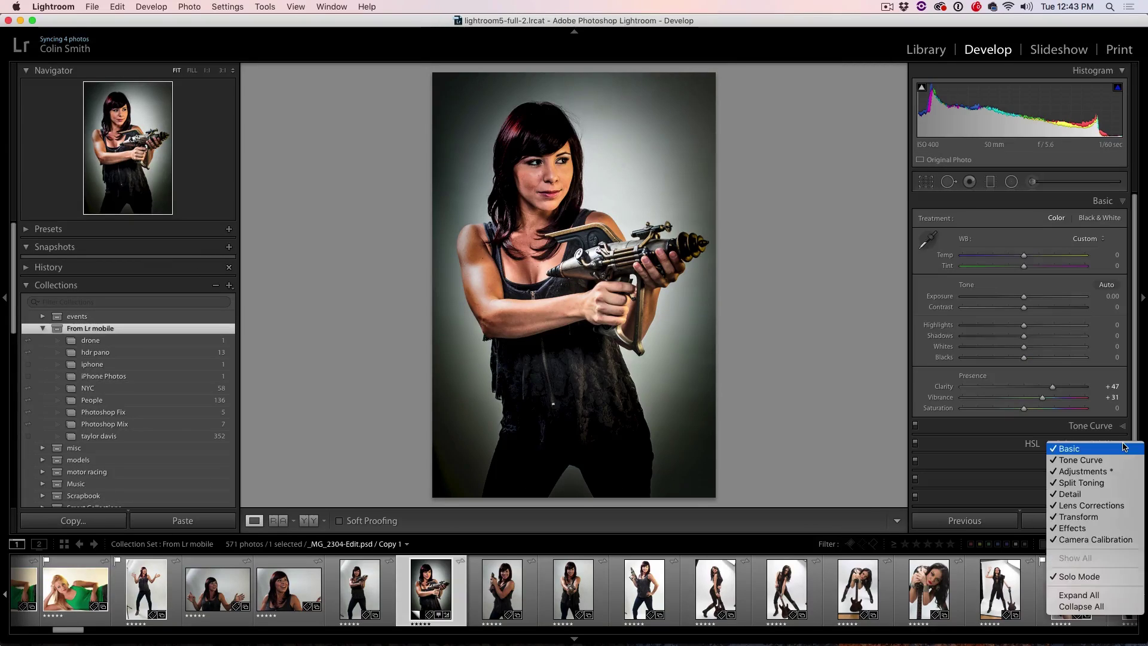
click(1103, 539)
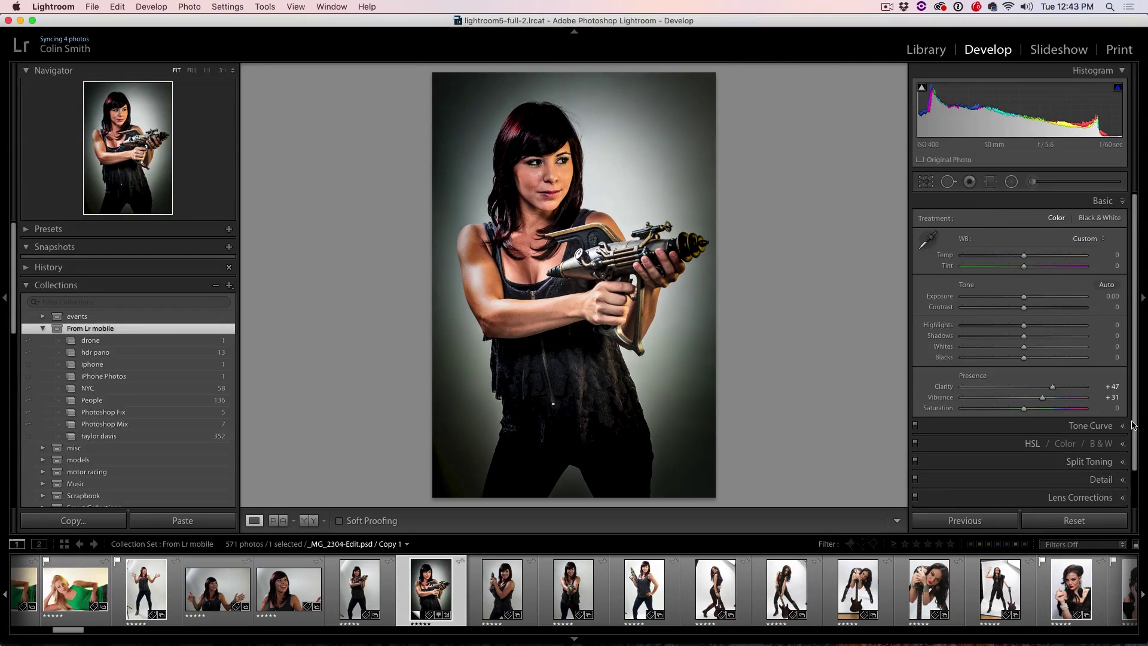
scroll(1135, 421, down, 3)
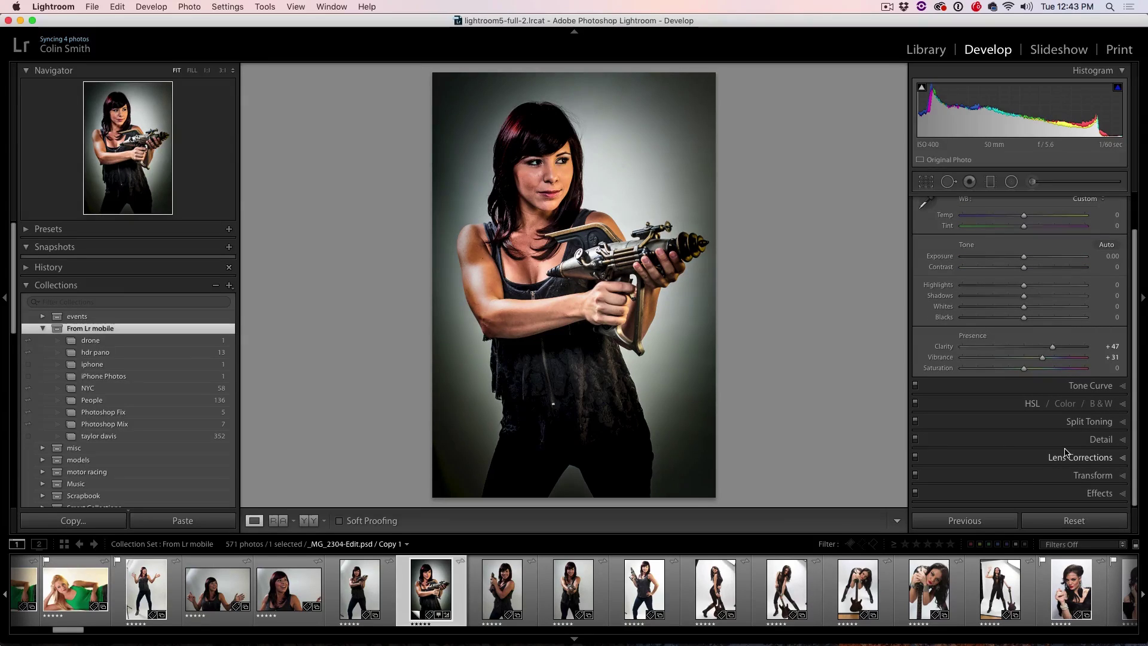
right_click(1059, 388)
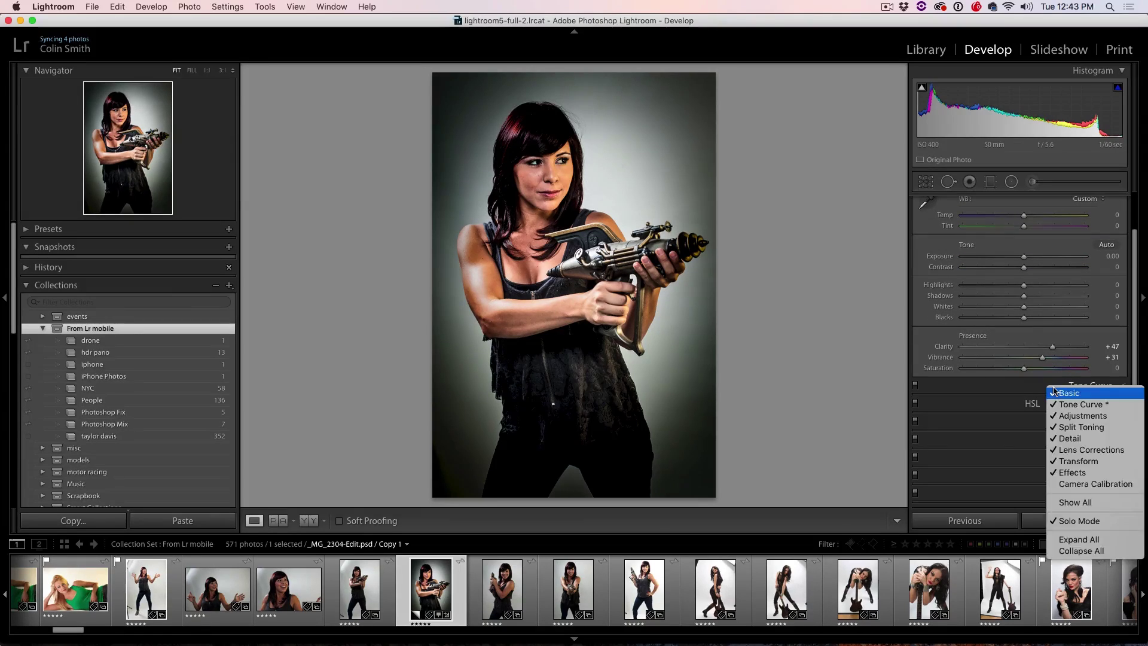
click(1086, 483)
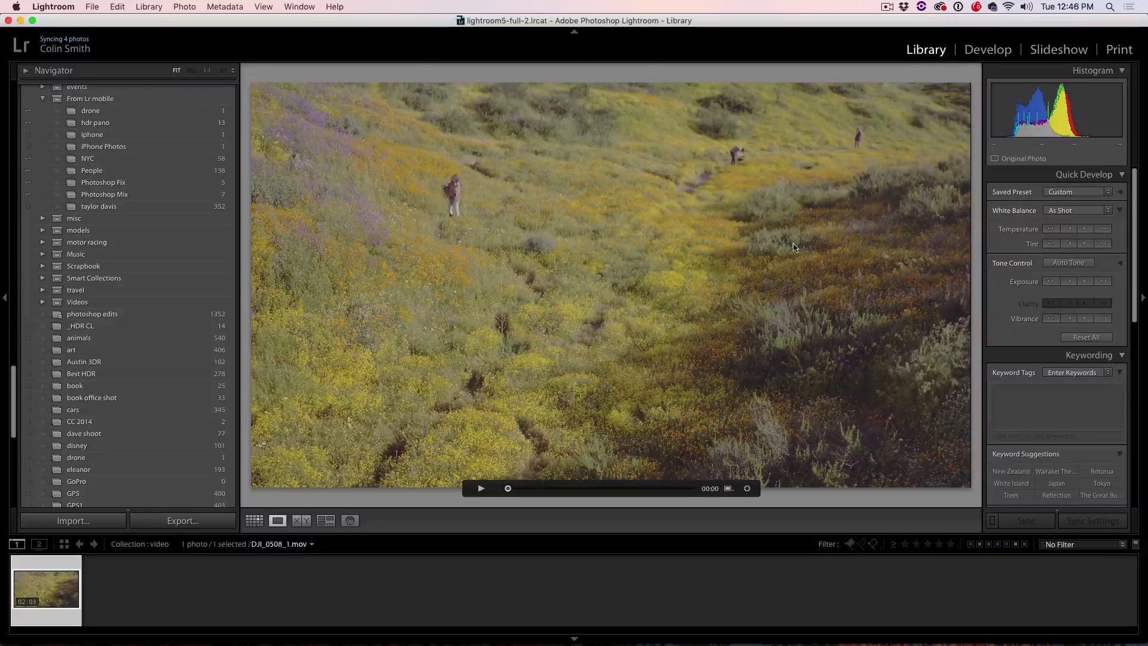
Try opening the hillside video in Develop, then return to Library after the unsupported notice
click(988, 49)
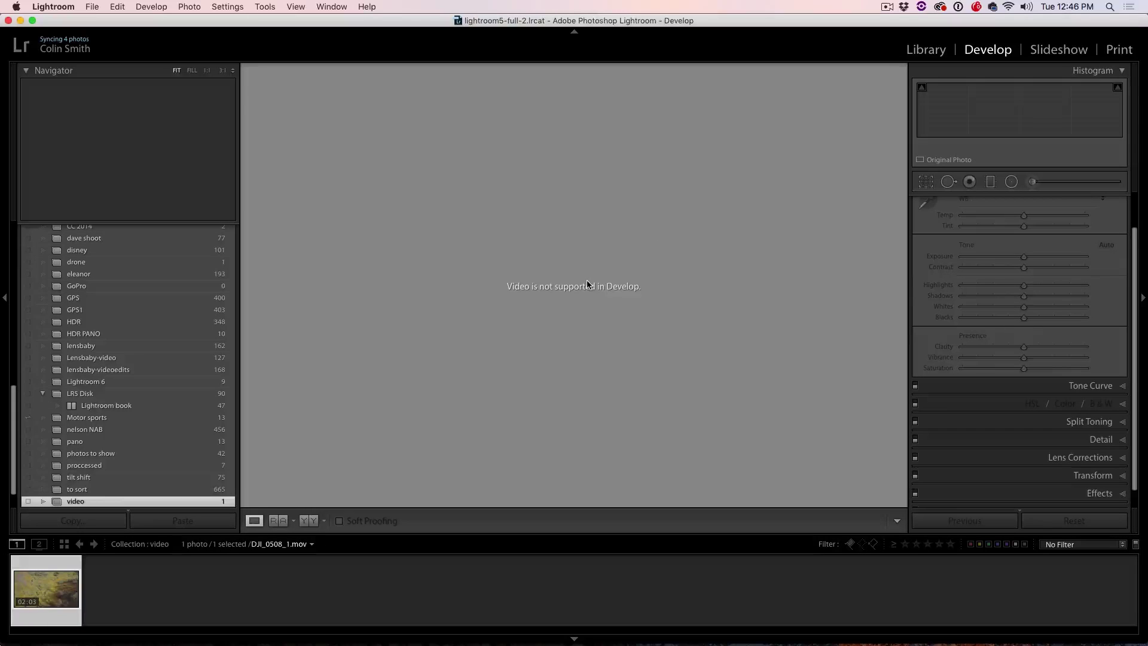
click(923, 50)
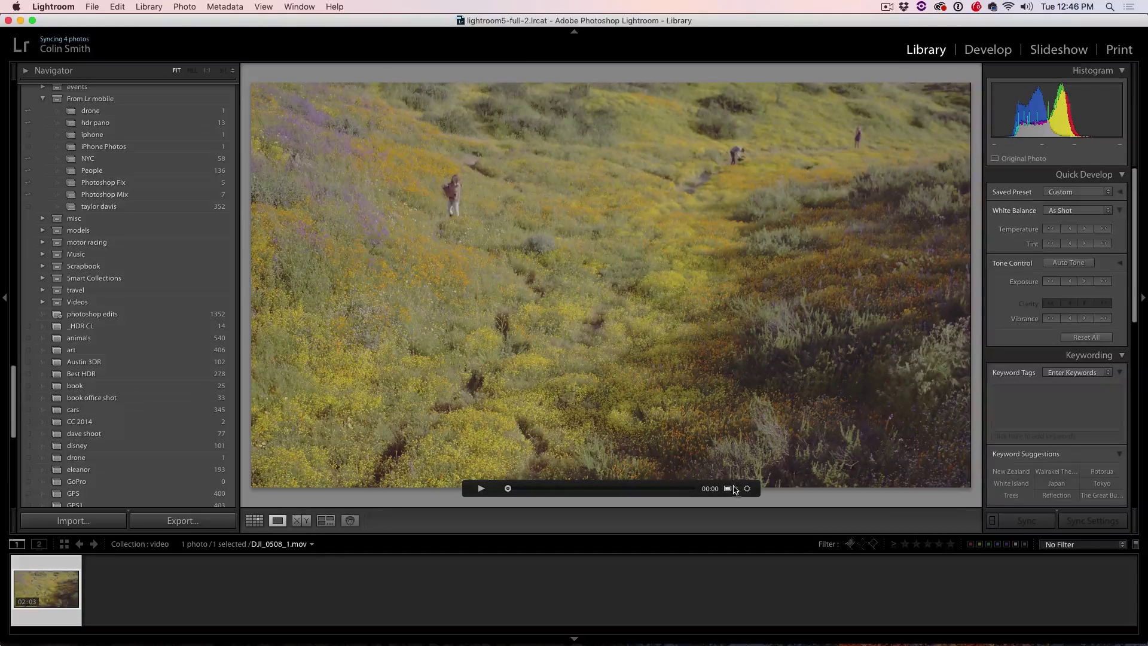
Expand the video trim controls and scrub the hillside clip to 00:25
click(728, 489)
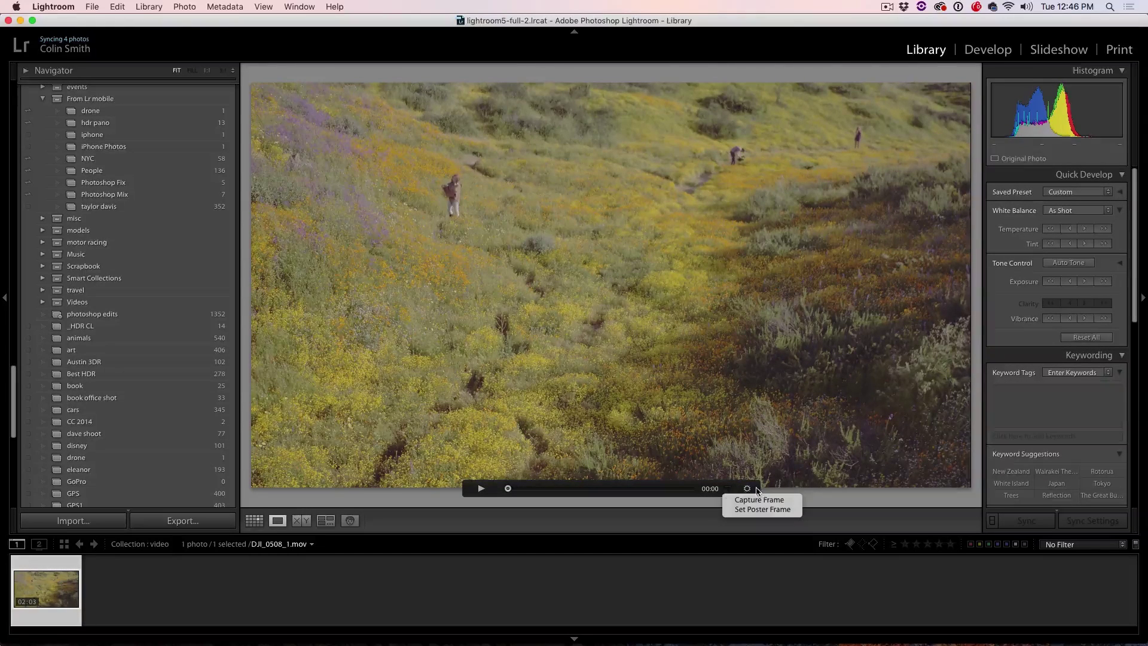
click(751, 489)
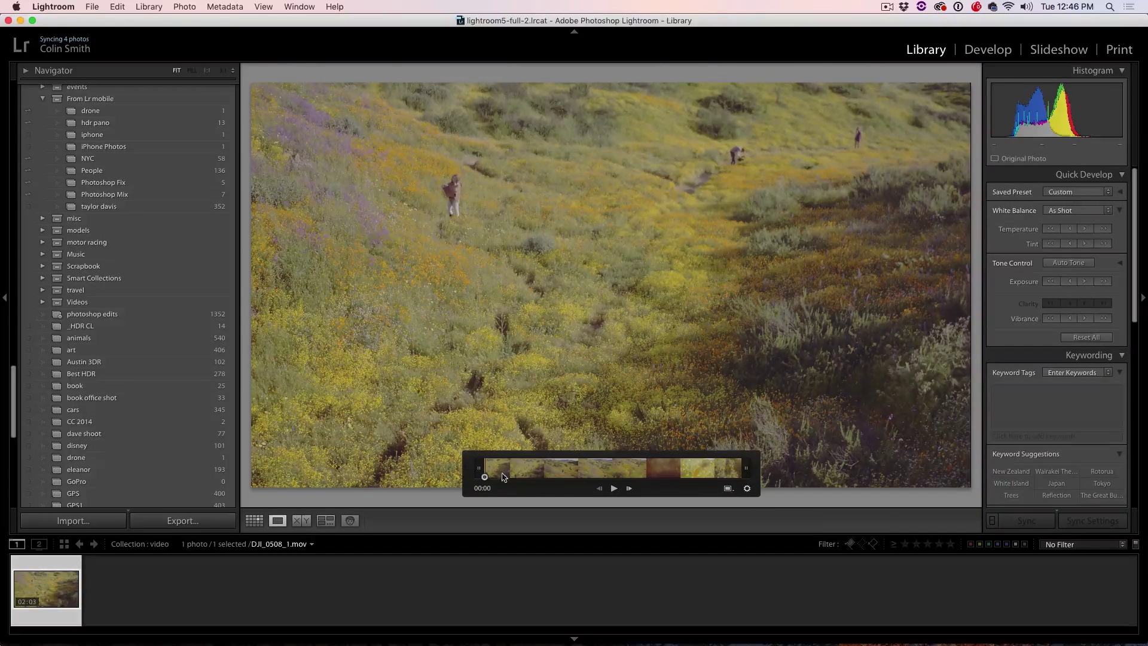
drag(485, 474, 538, 473)
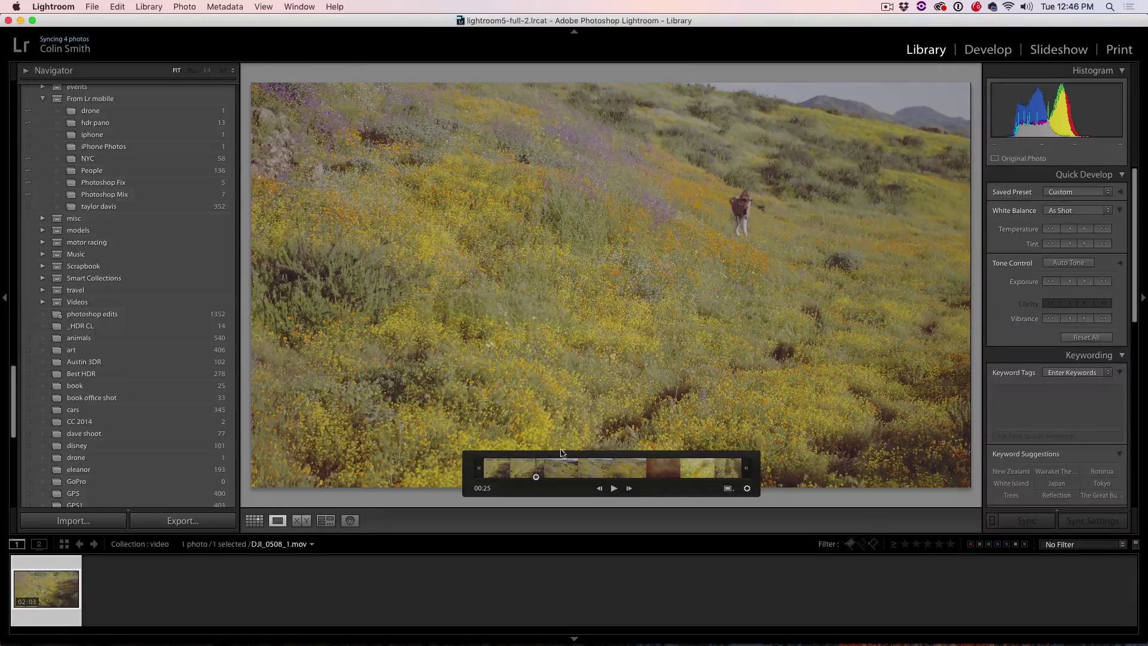
Capture the 00:25 frame as a JPG still and open it in Develop
click(728, 489)
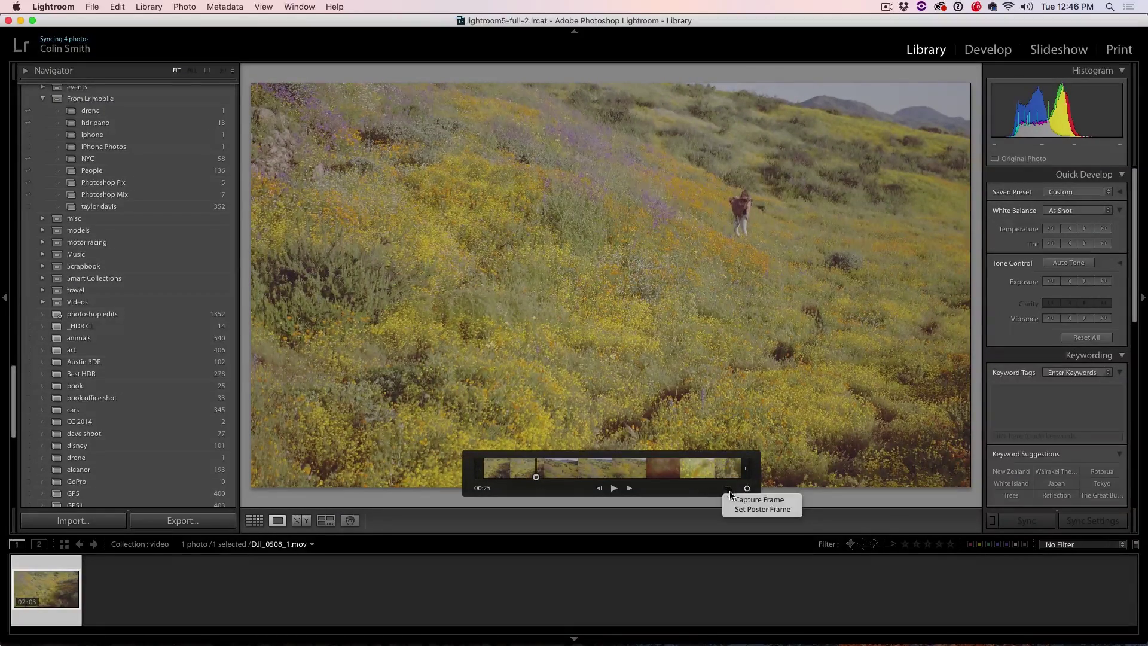
click(758, 500)
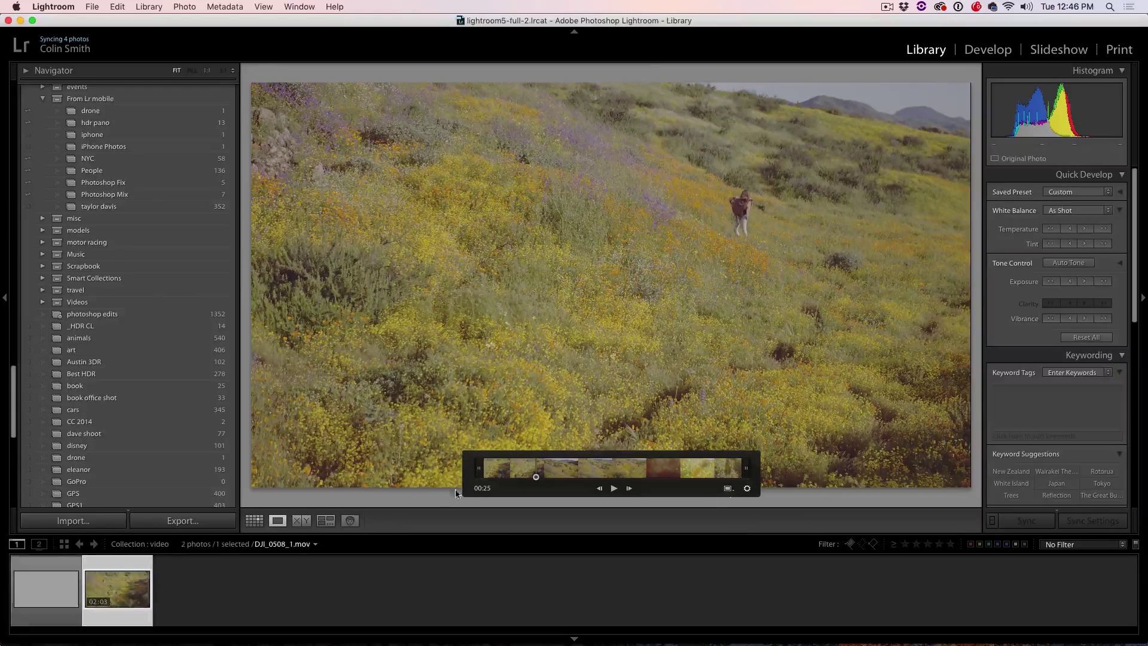
click(48, 585)
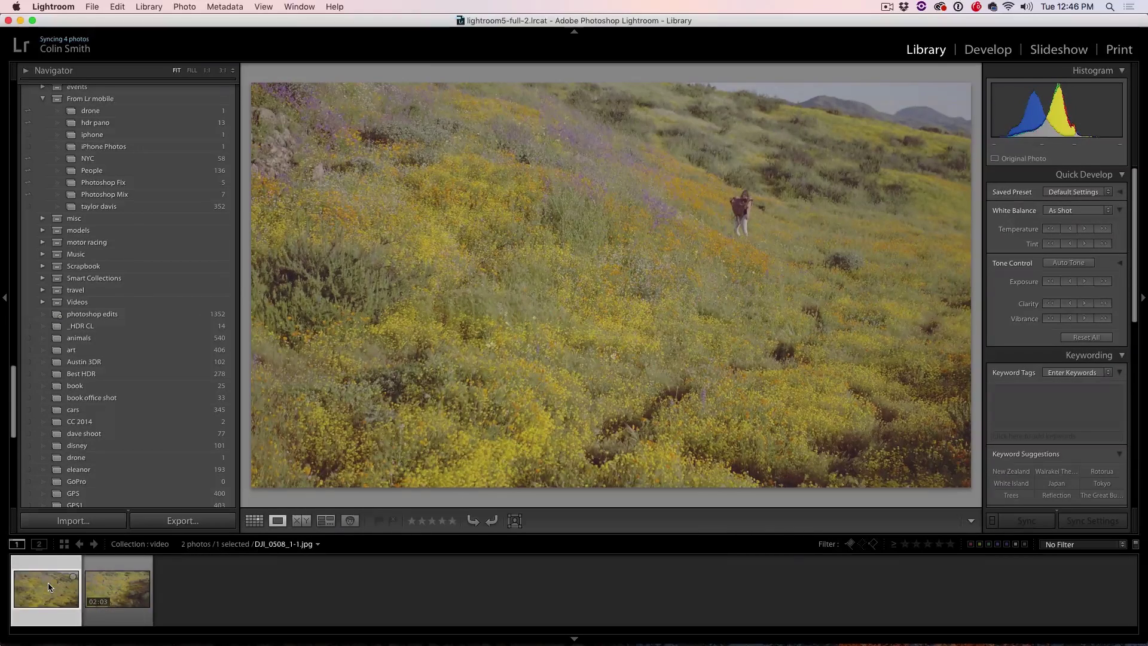
click(987, 50)
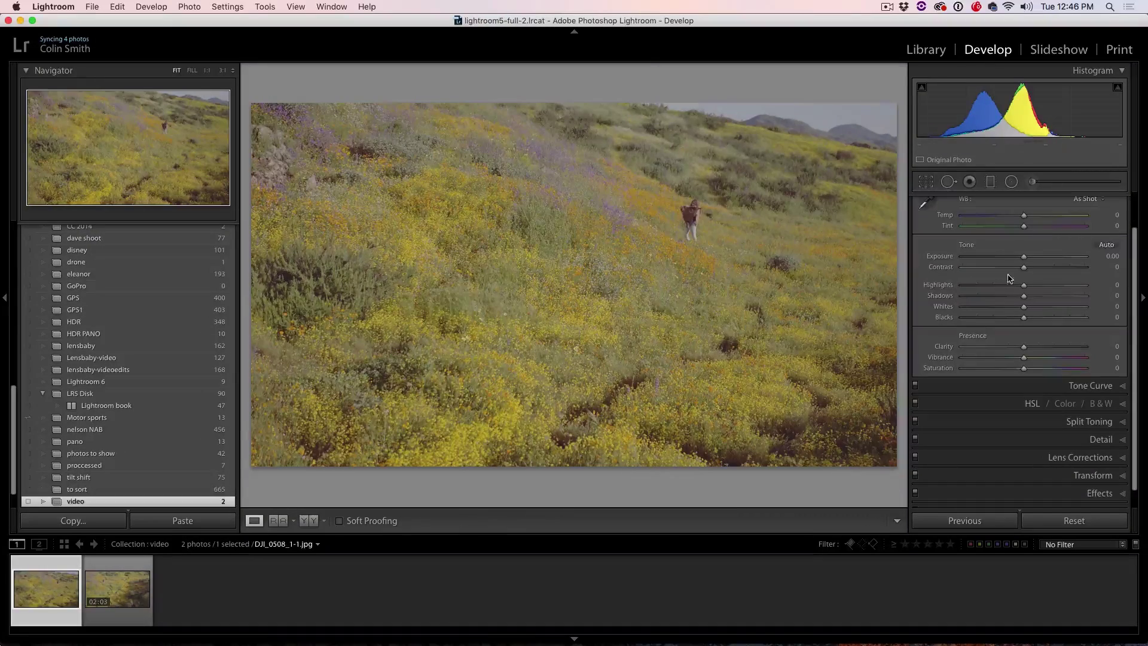
Push the captured still's Contrast up to +70 and pull Highlights down to −35
drag(1025, 267, 1076, 267)
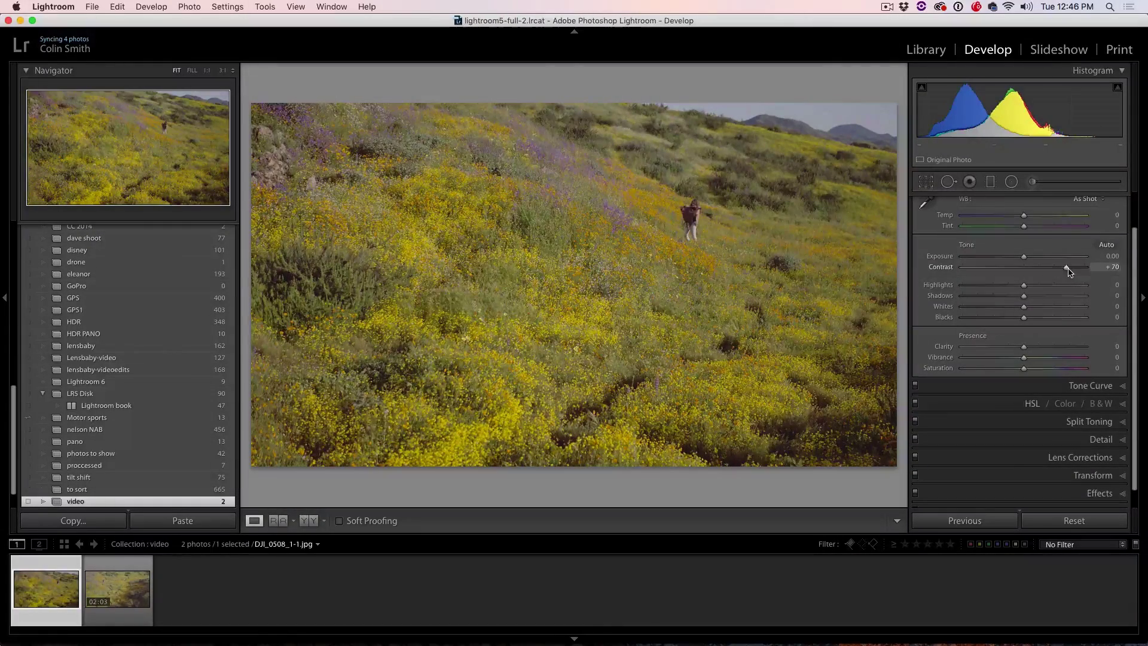
mouse_move(1024, 285)
mouse_down()
mouse_move(1001, 286)
mouse_move(1052, 306)
mouse_move(1013, 317)
mouse_move(1028, 347)
mouse_up()
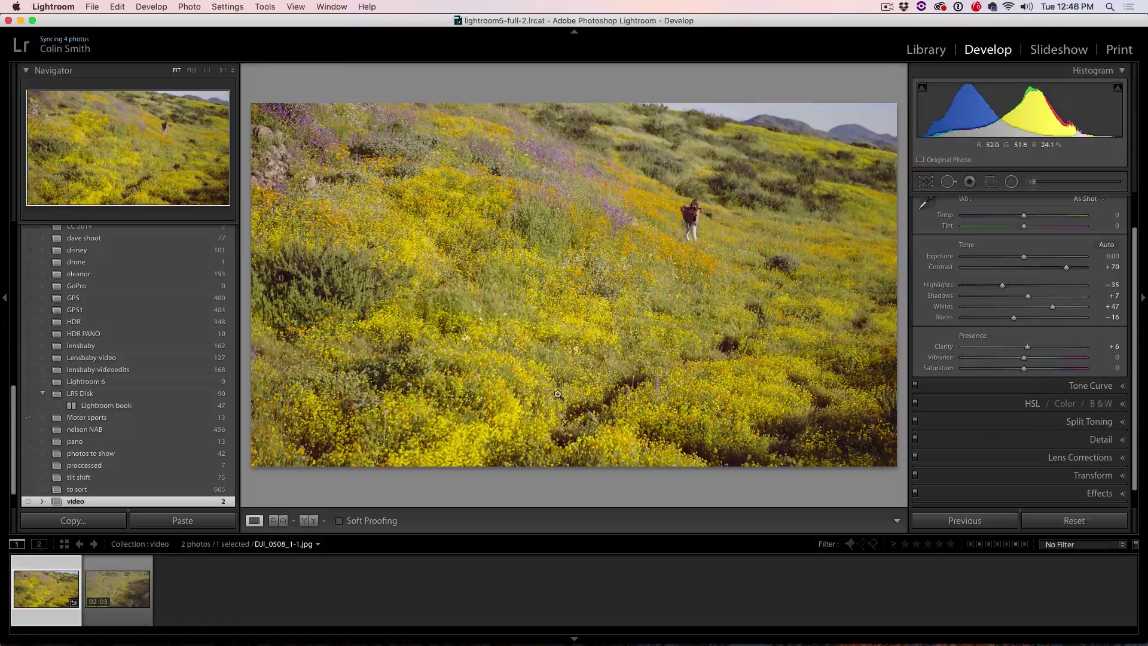
Sync the captured still's adjustments onto the video clip
super+click(118, 587)
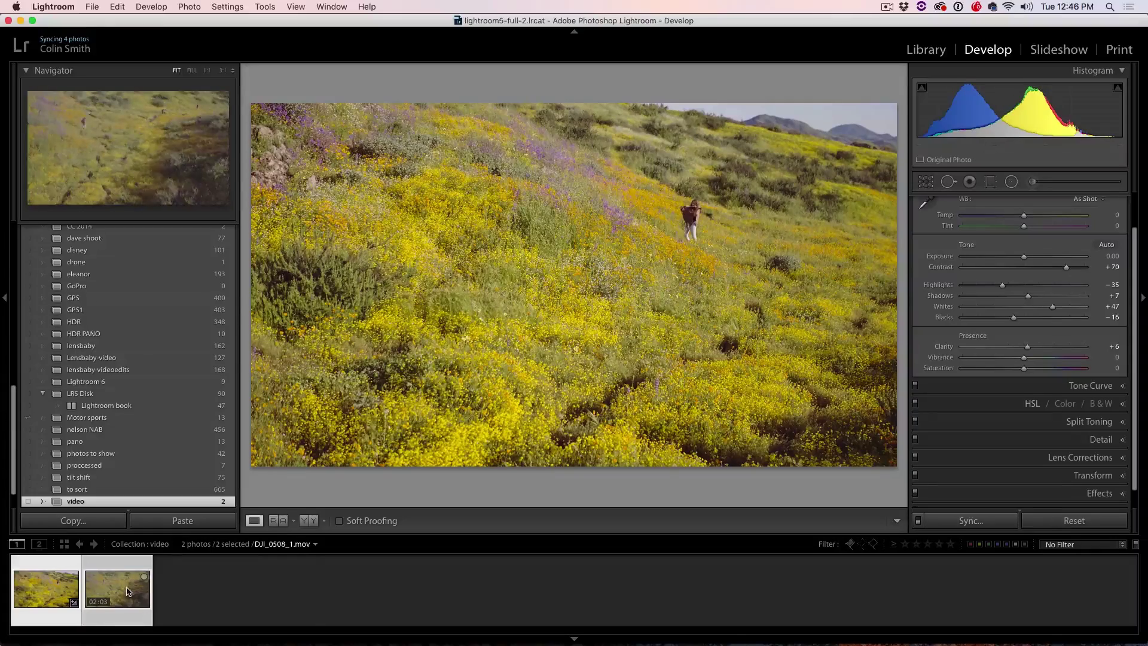
click(971, 520)
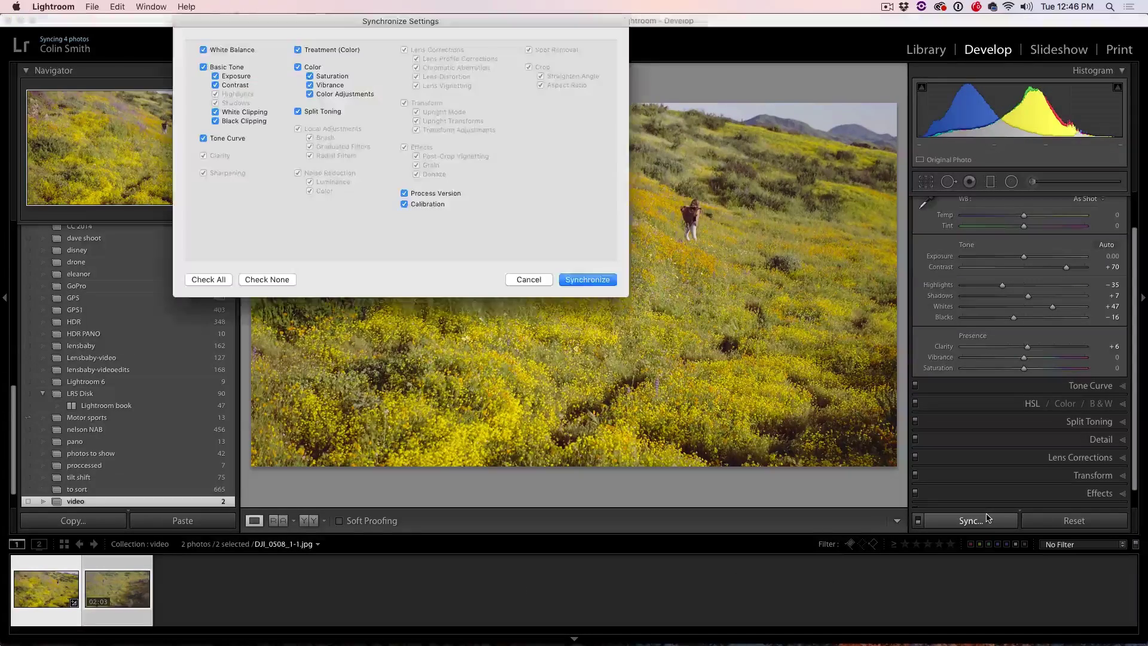
click(587, 278)
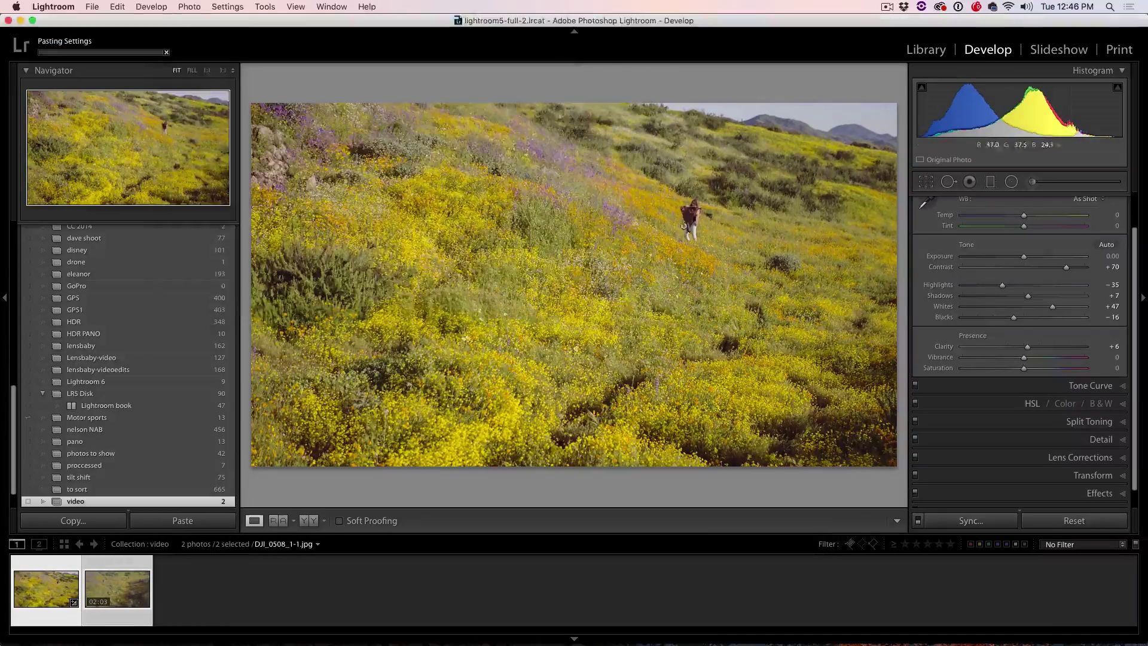
Scrub the video in Library to 00:29 to check the grade, then reselect the still
click(128, 590)
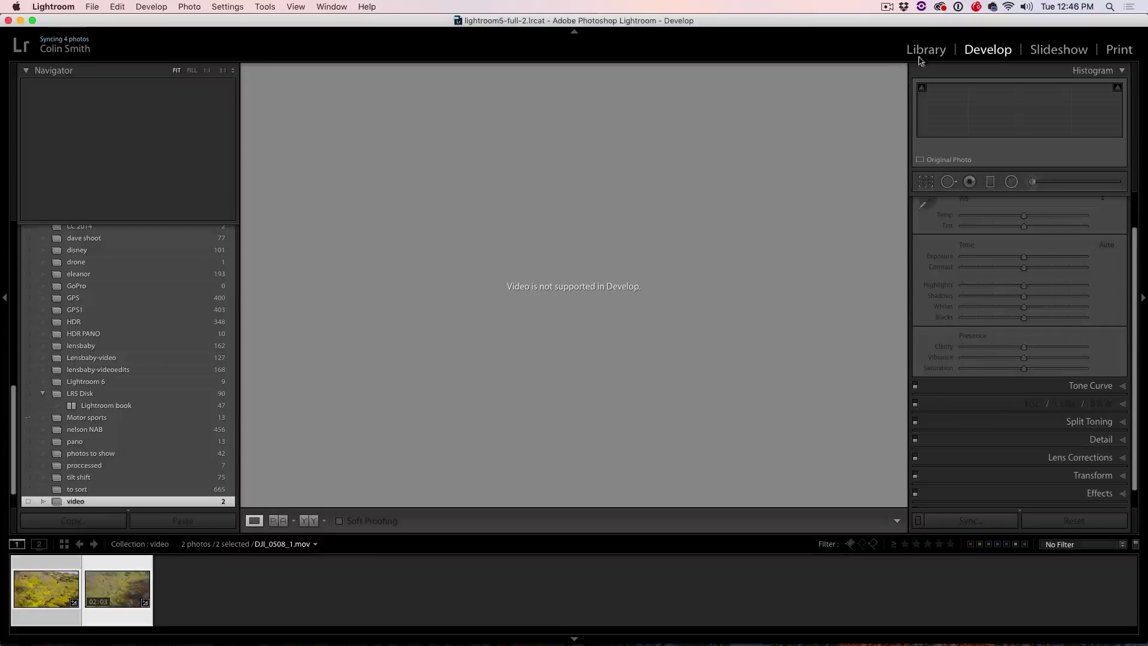
key(e)
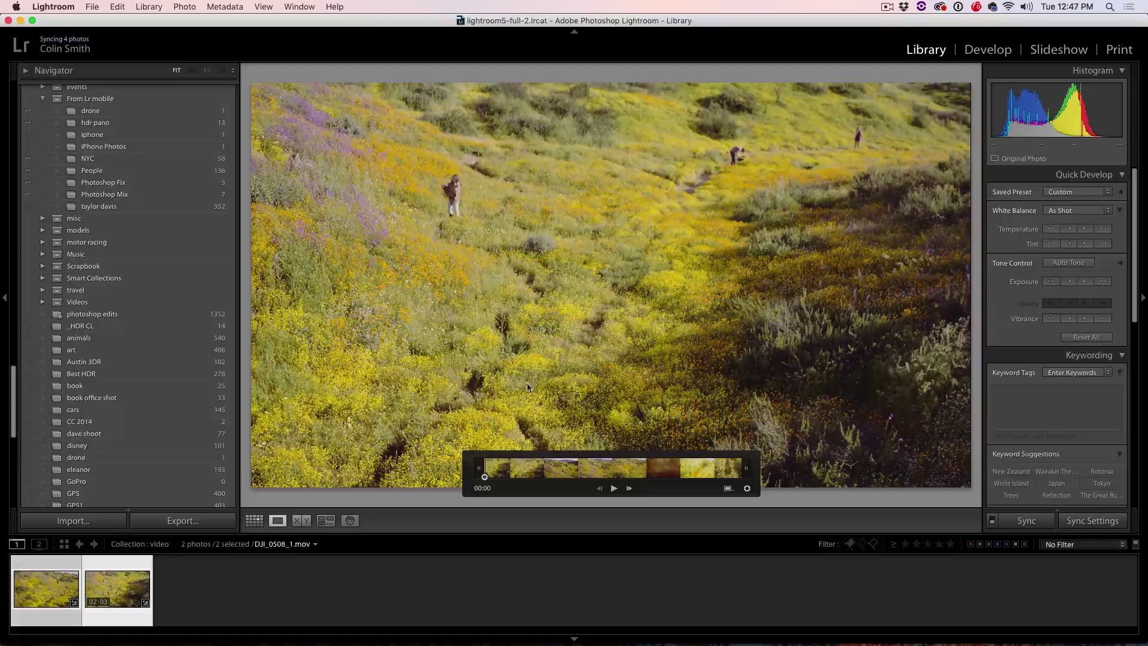
drag(485, 475, 549, 475)
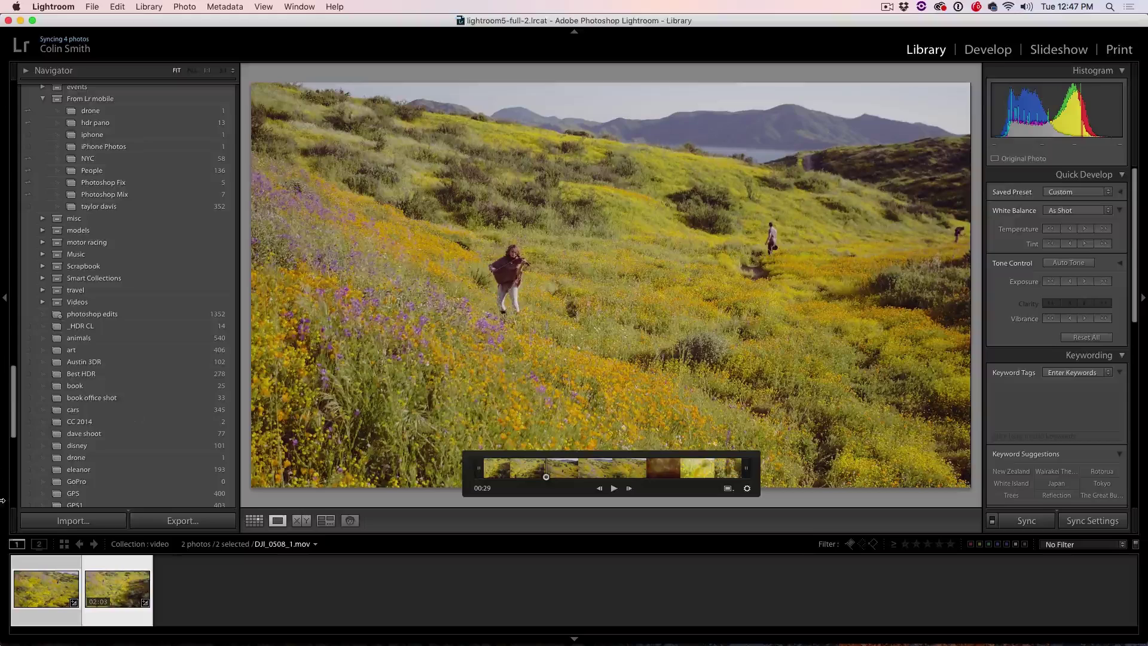
click(31, 594)
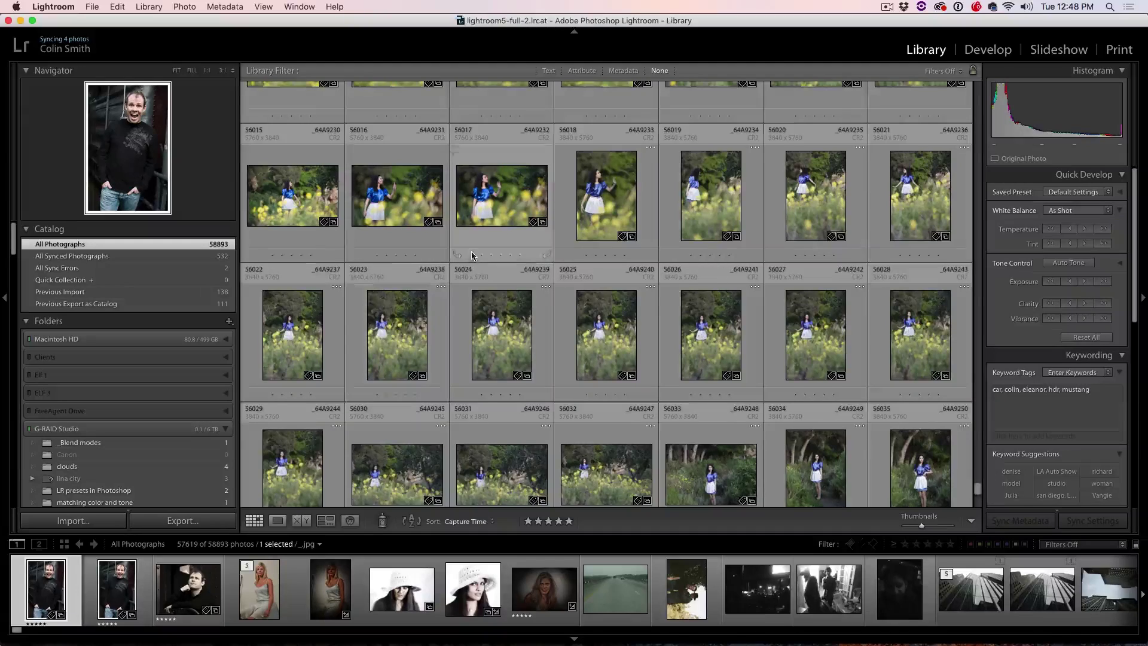
scroll(472, 254, up, 3)
scroll(472, 256, up, 3)
scroll(471, 251, up, 2)
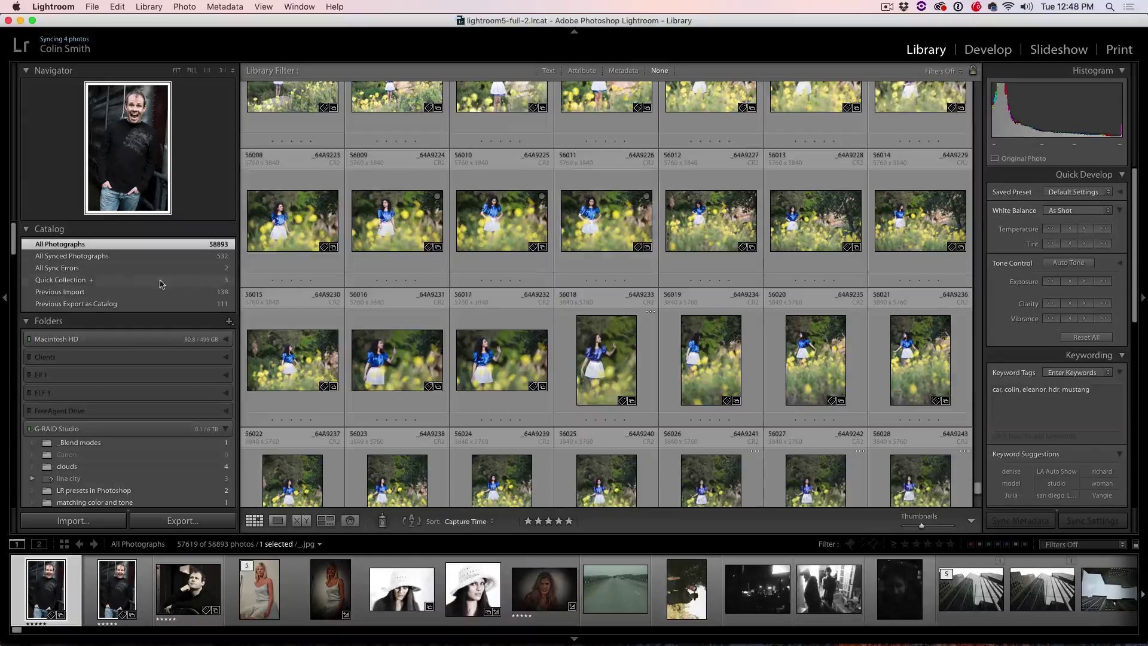
click(87, 284)
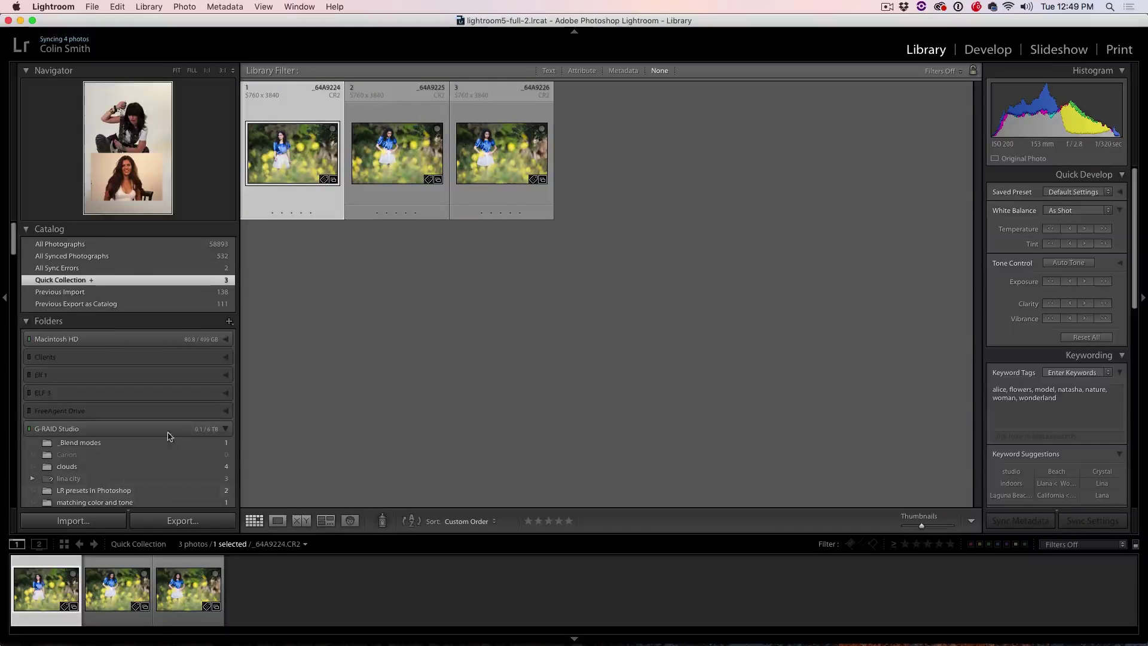
scroll(166, 431, down, 3)
scroll(166, 431, down, 5)
scroll(166, 422, down, 5)
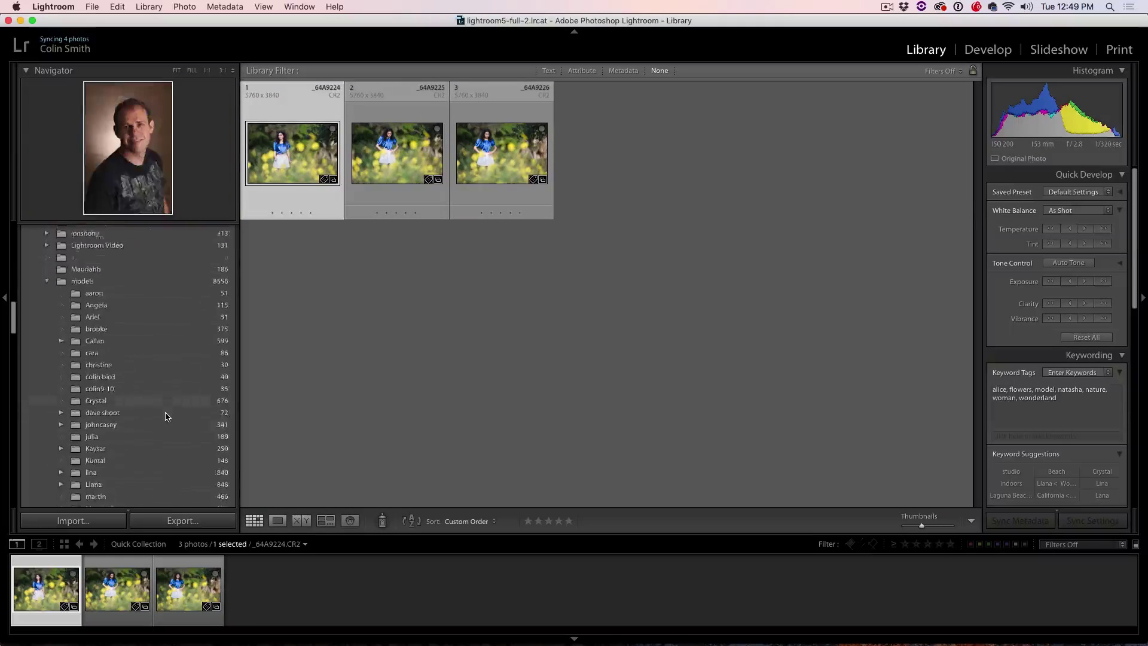
scroll(166, 415, down, 5)
scroll(143, 359, down, 5)
scroll(130, 287, down, 3)
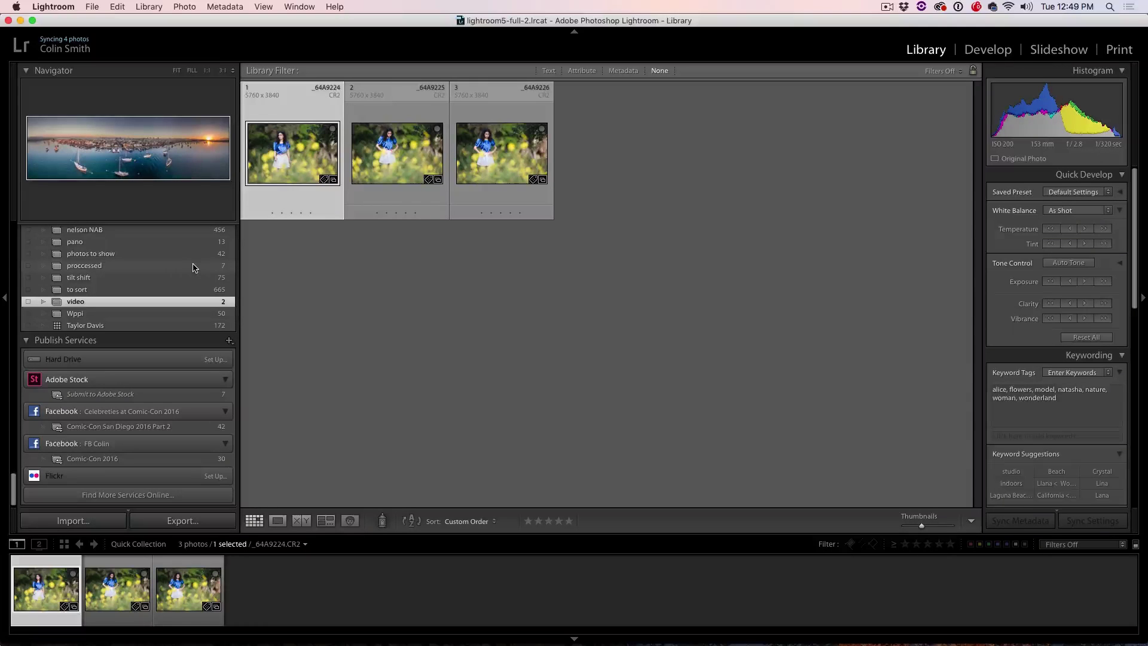
scroll(193, 267, up, 8)
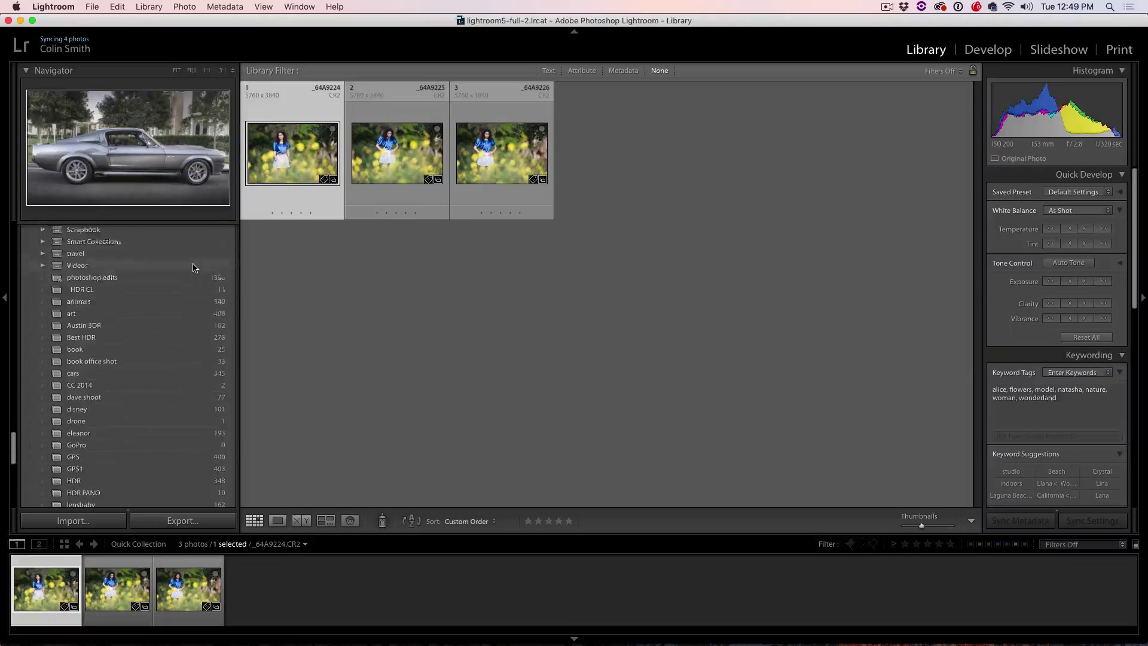
scroll(192, 267, up, 8)
scroll(193, 267, up, 5)
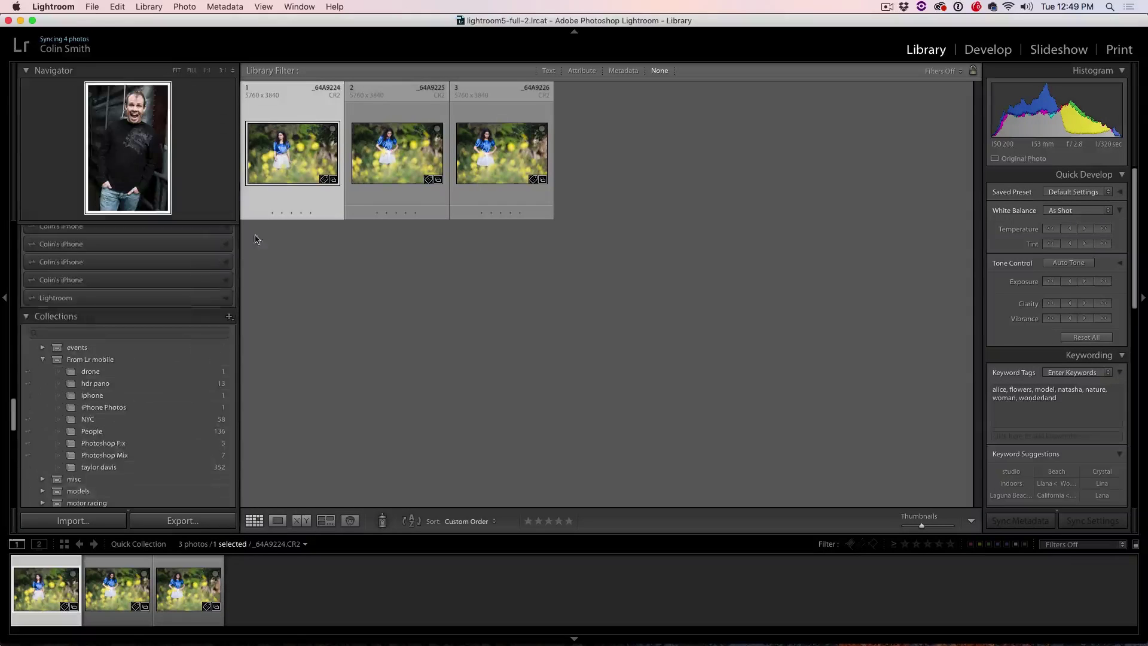
click(227, 318)
Create a collection named 'stuff' with Set as target collection enabled
click(270, 328)
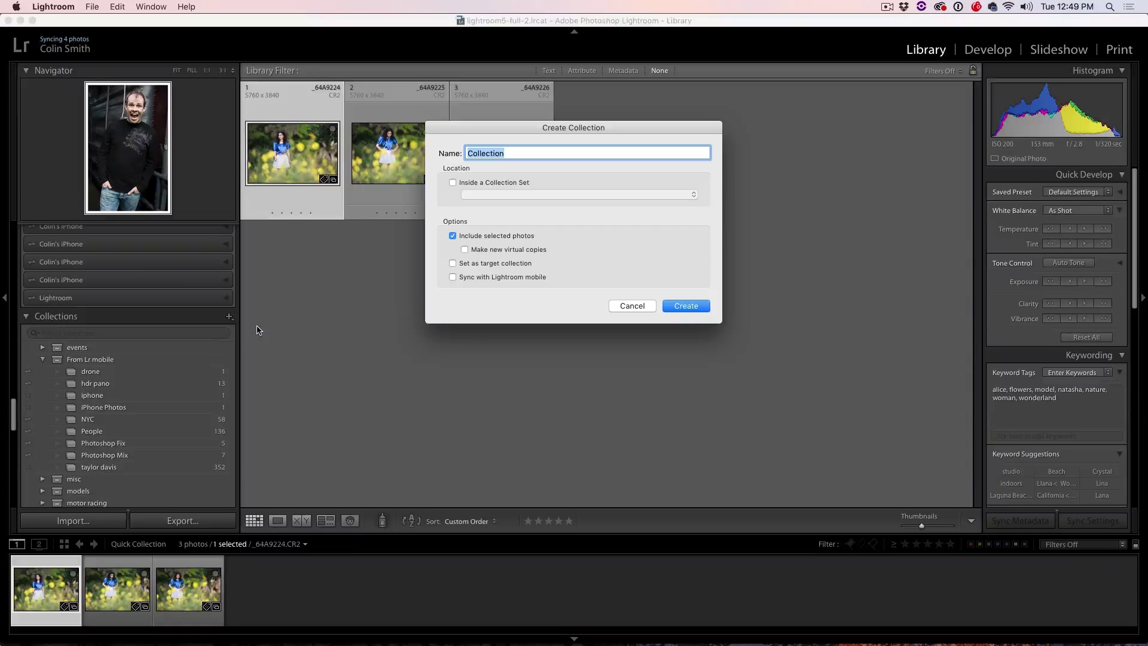
text(stu)
text(ff)
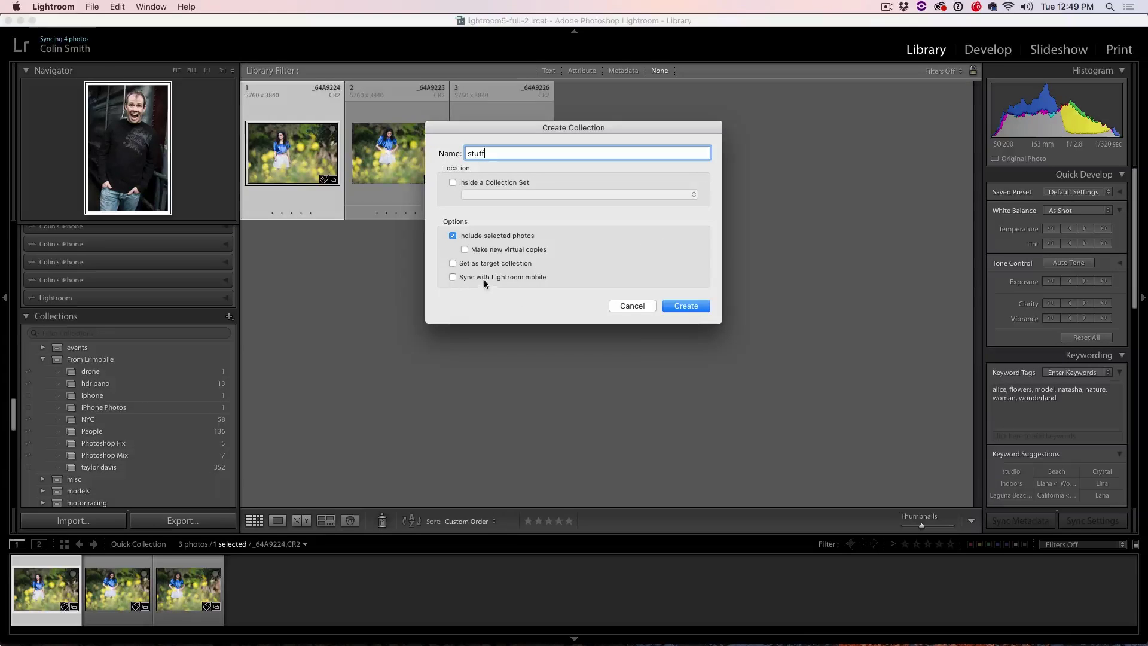
click(453, 263)
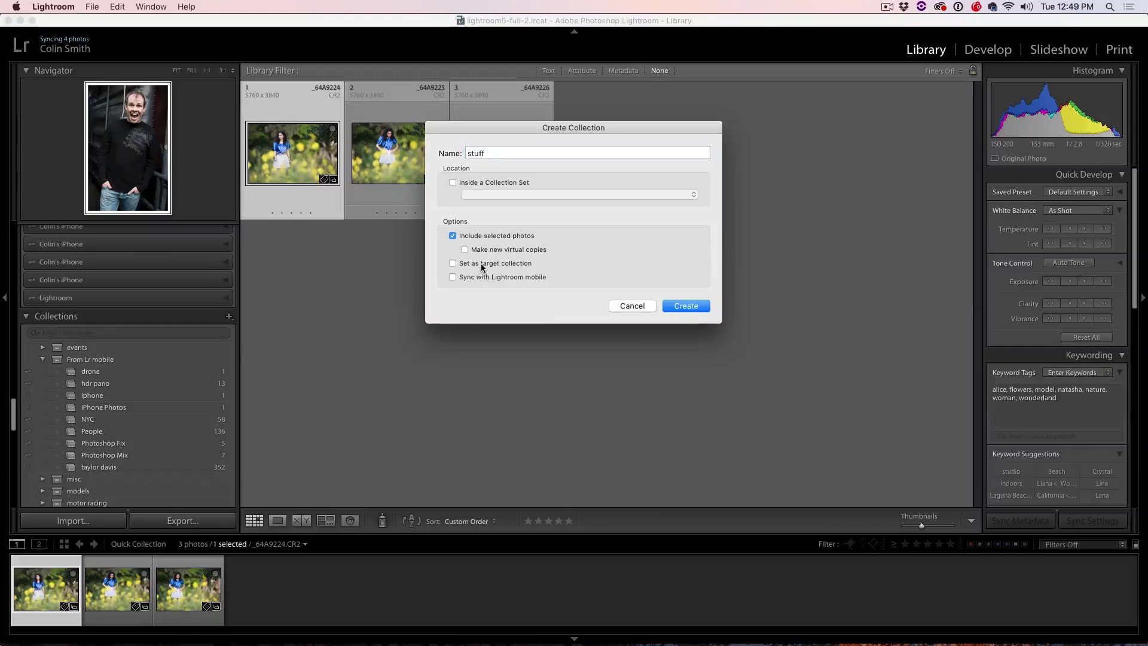
click(686, 306)
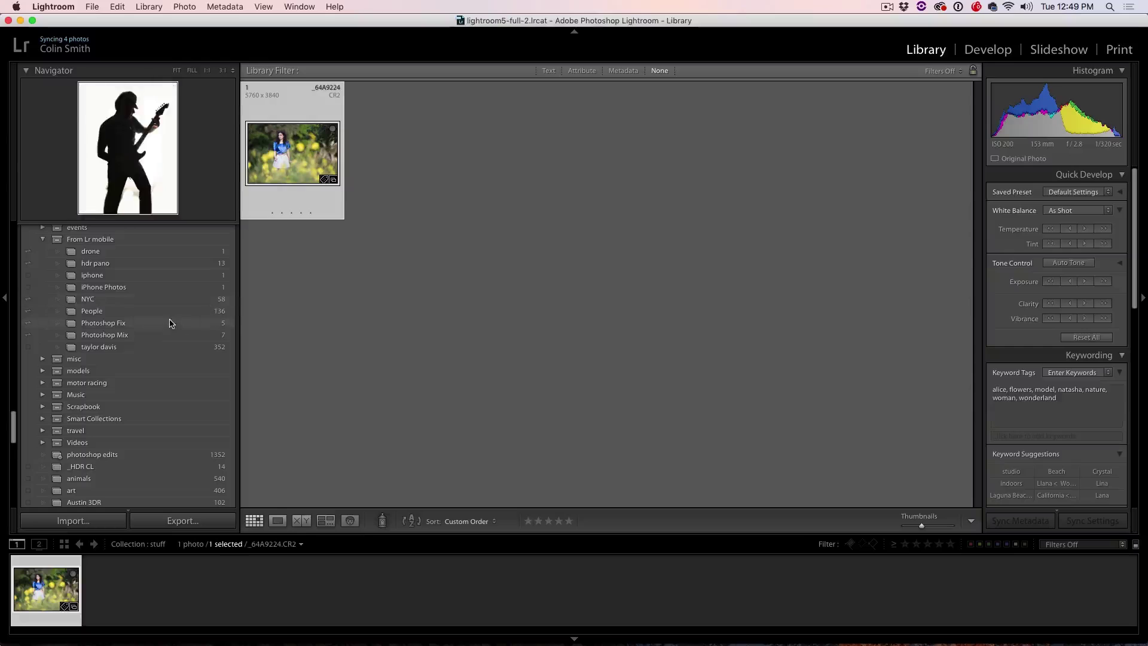
Return to All Photographs, then open the stuff collection and select all four photos
click(80, 544)
click(80, 543)
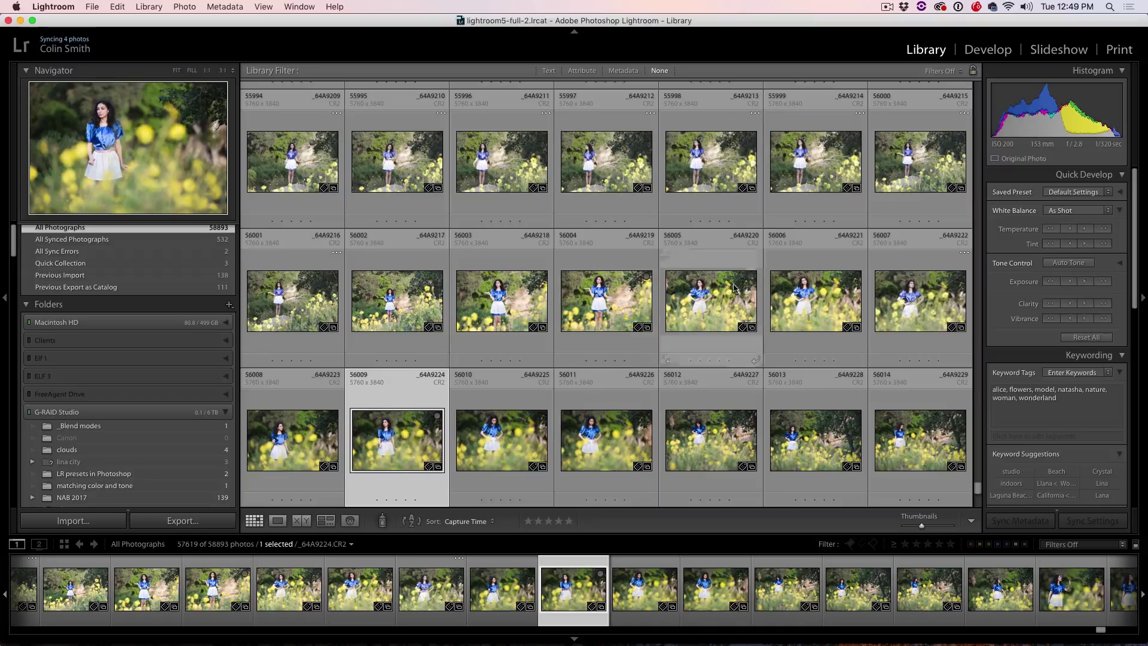
mouse_move(710, 158)
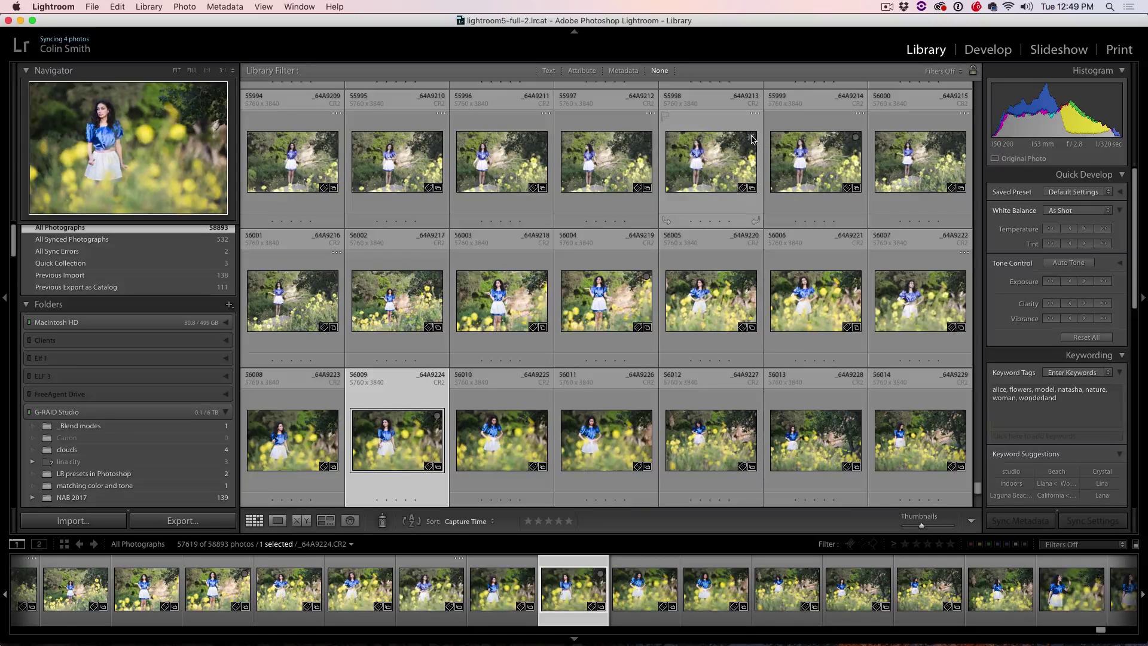
scroll(177, 260, up, 2)
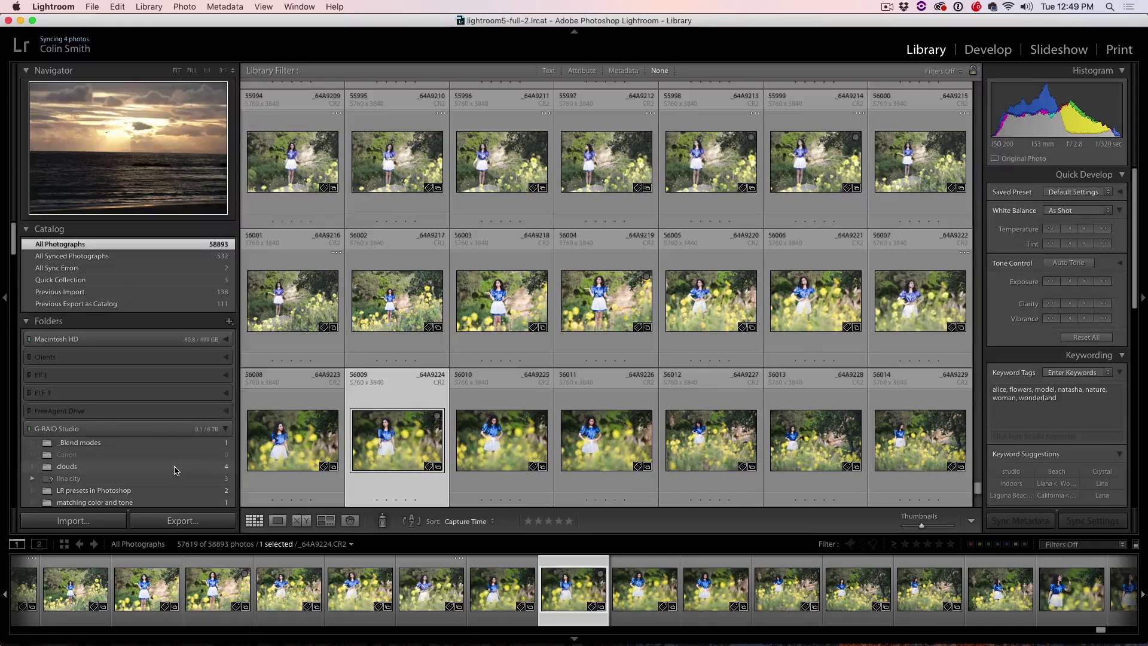
scroll(162, 428, down, 3)
scroll(160, 404, down, 5)
scroll(158, 383, down, 3)
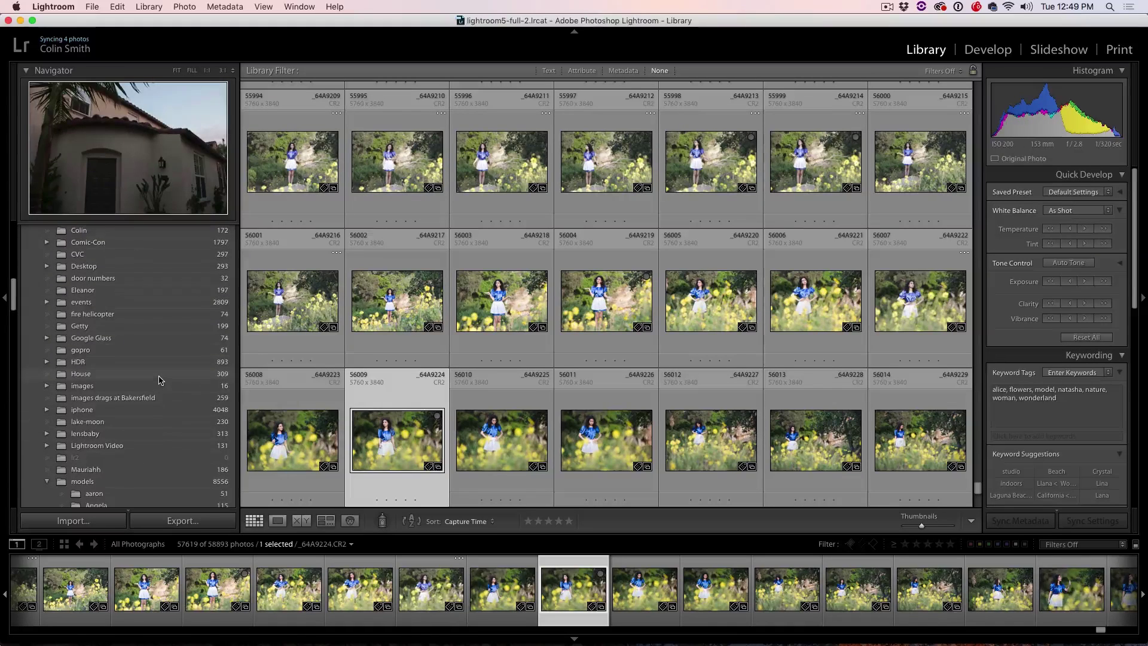
scroll(159, 382, down, 5)
click(76, 401)
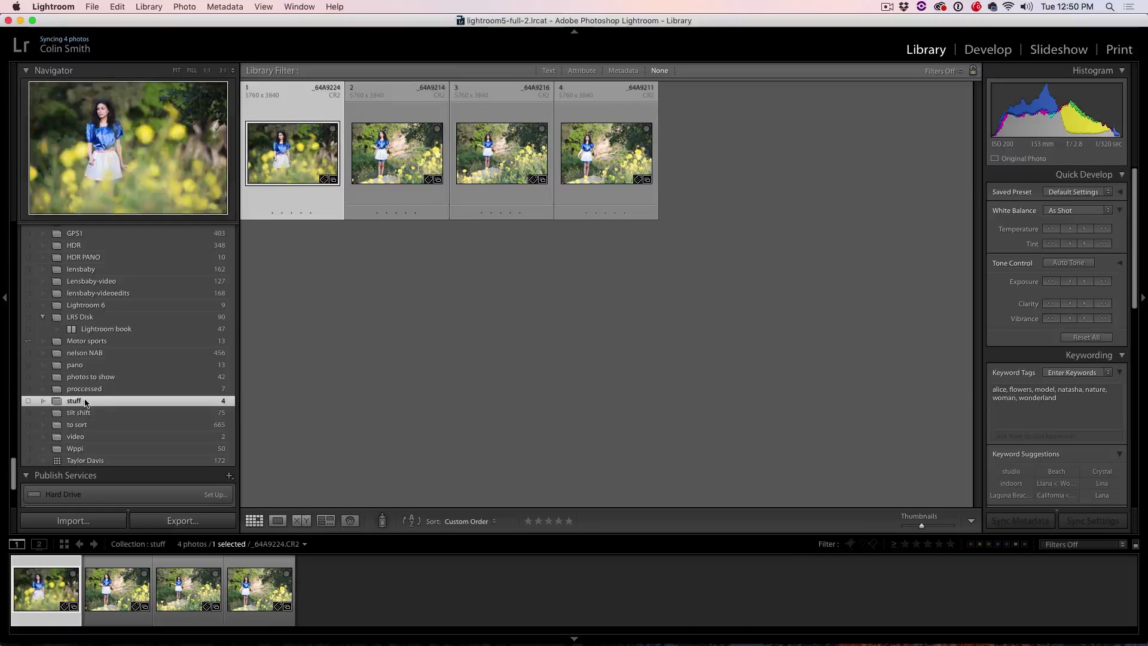
key(super+a)
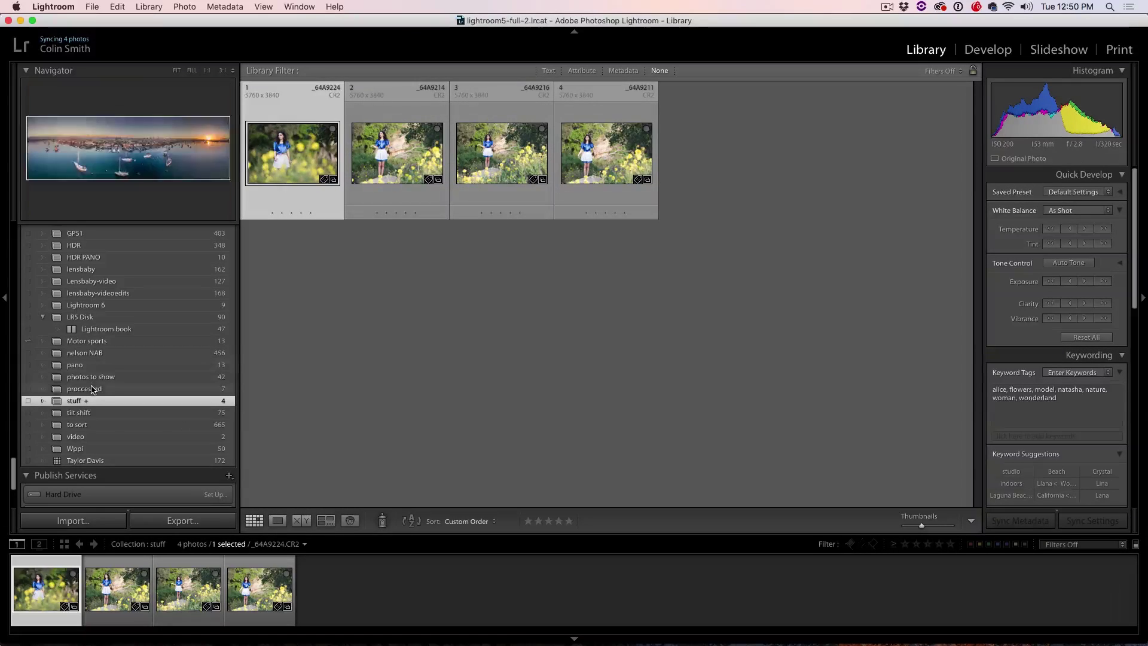
Remove the target-collection flag from the stuff and proccessed collections
right_click(96, 402)
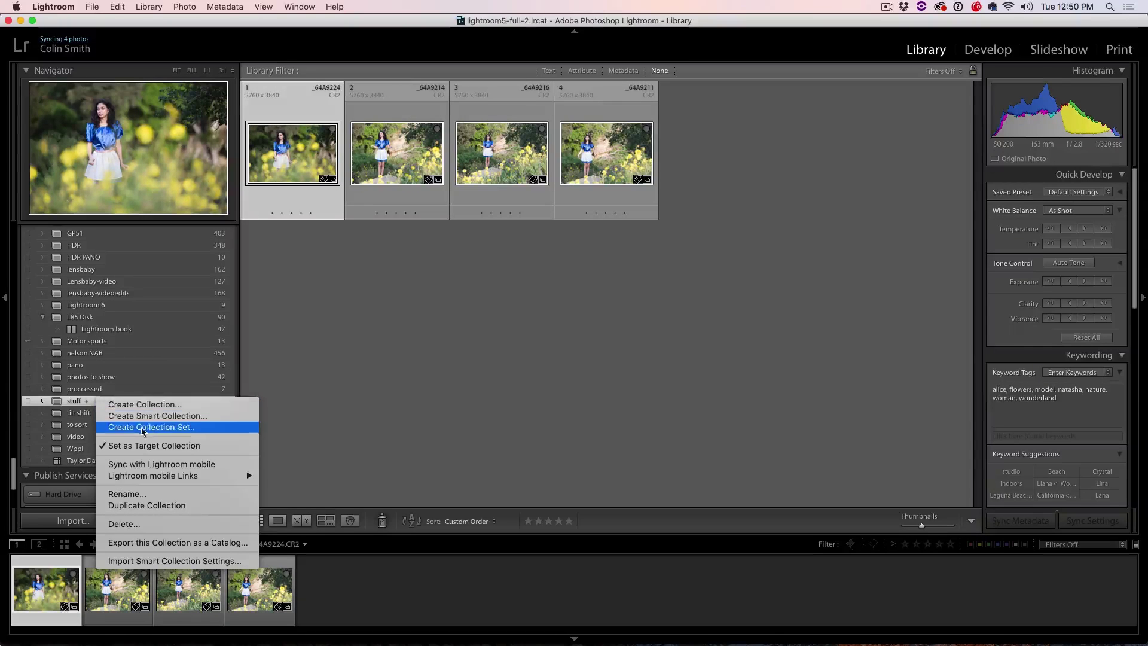
click(153, 446)
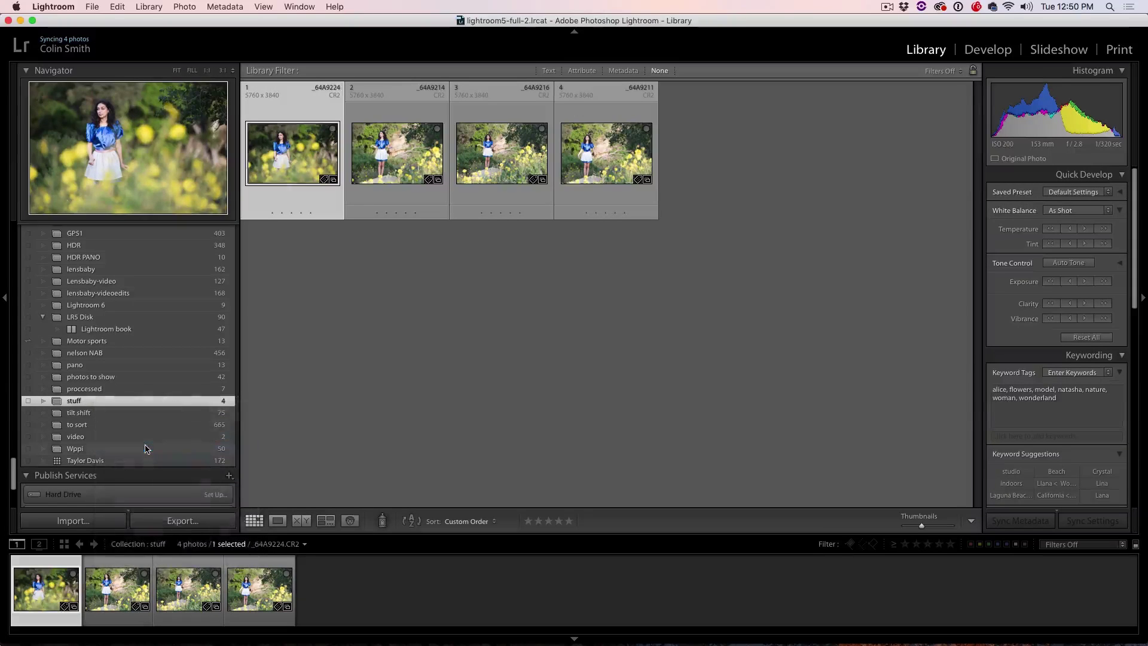
right_click(98, 399)
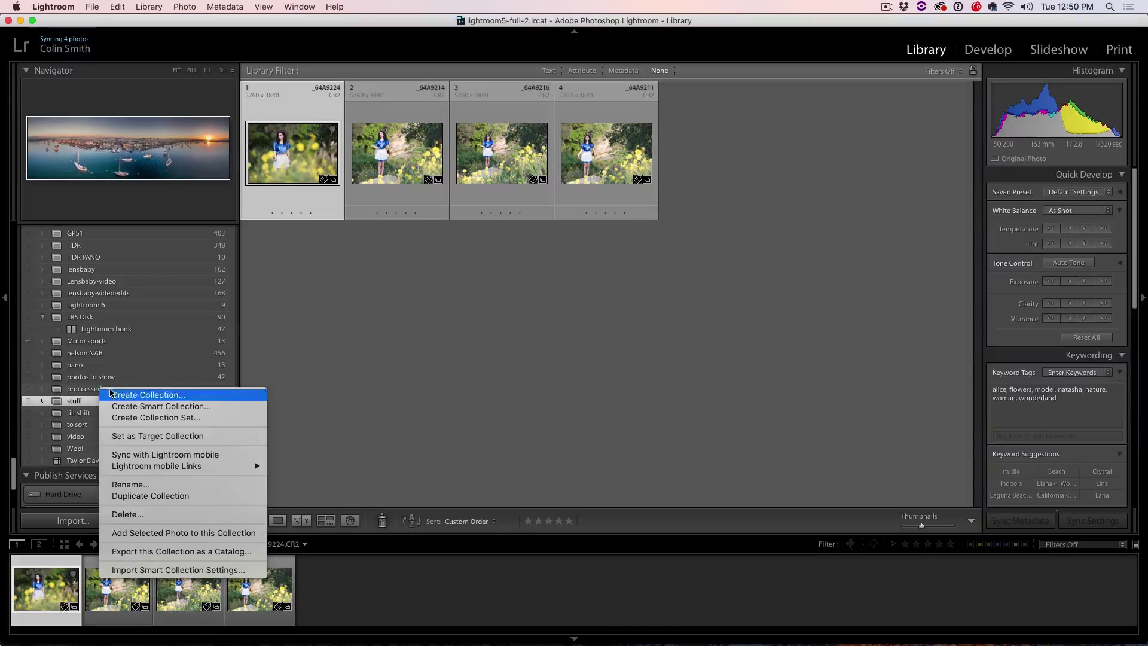
click(158, 436)
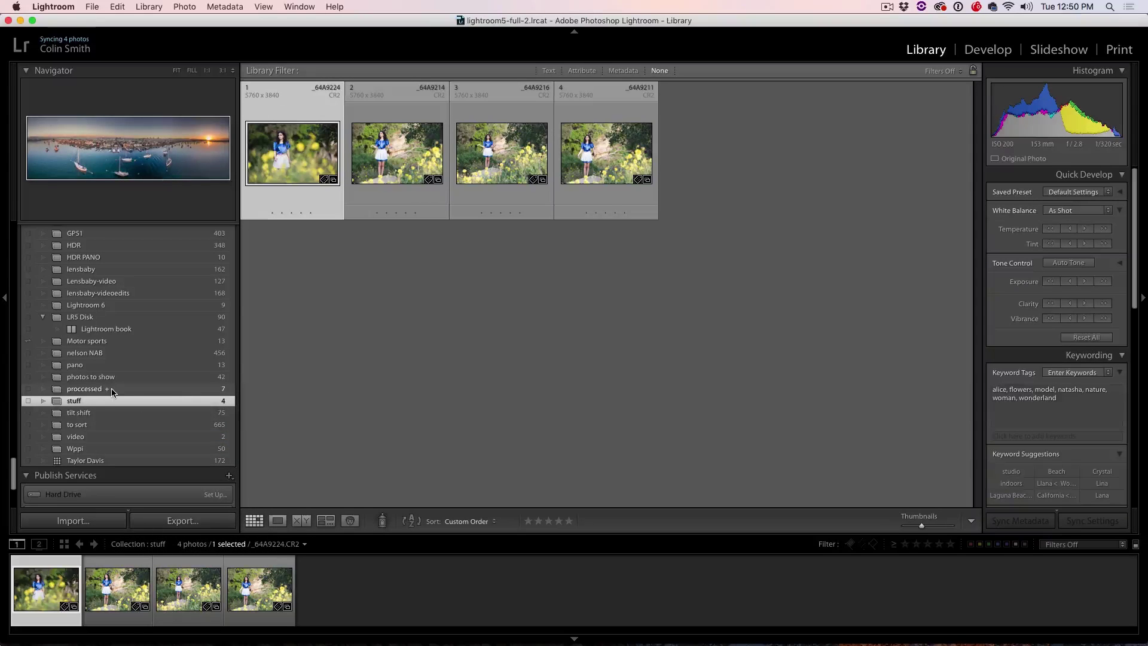
right_click(112, 392)
click(149, 437)
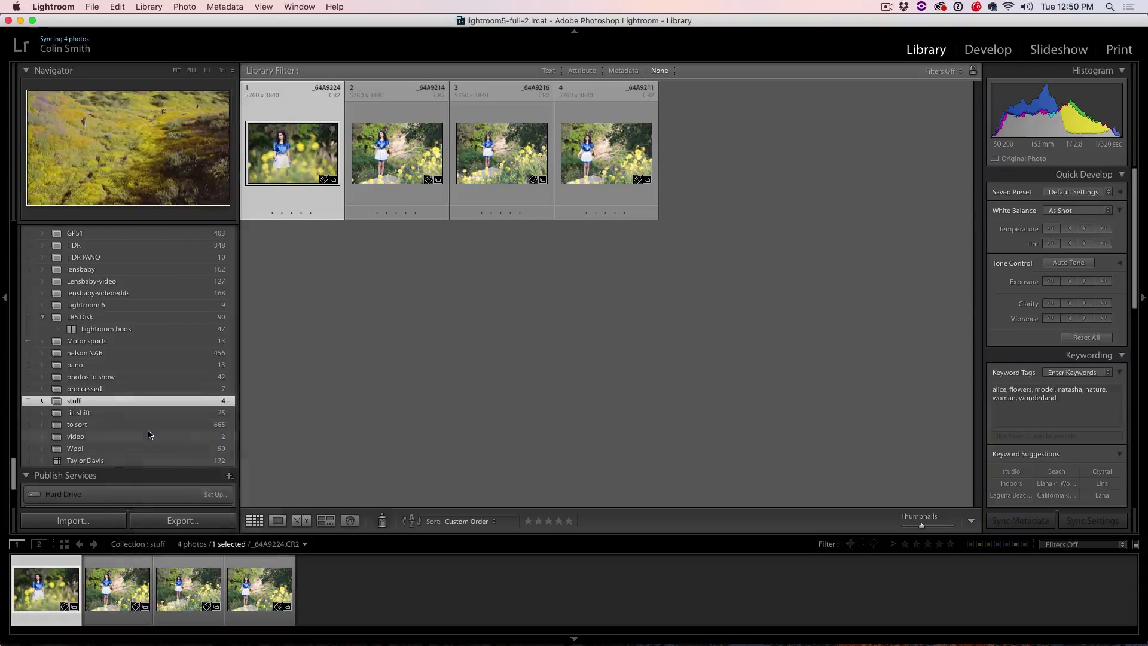
scroll(149, 435, up, 10)
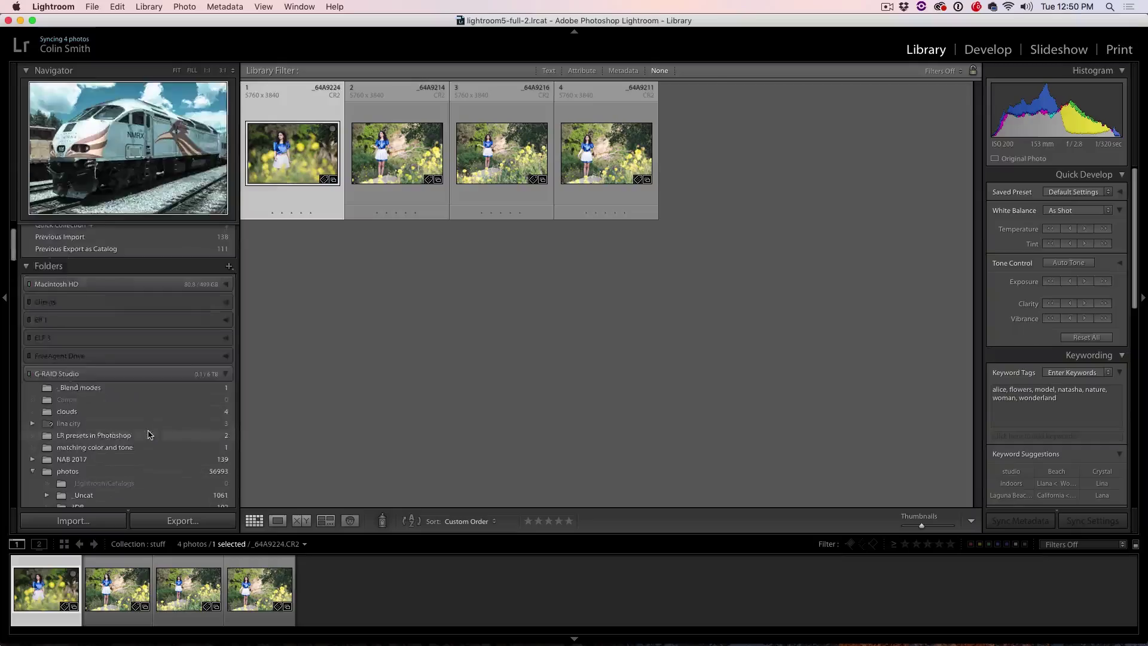
scroll(149, 435, up, 3)
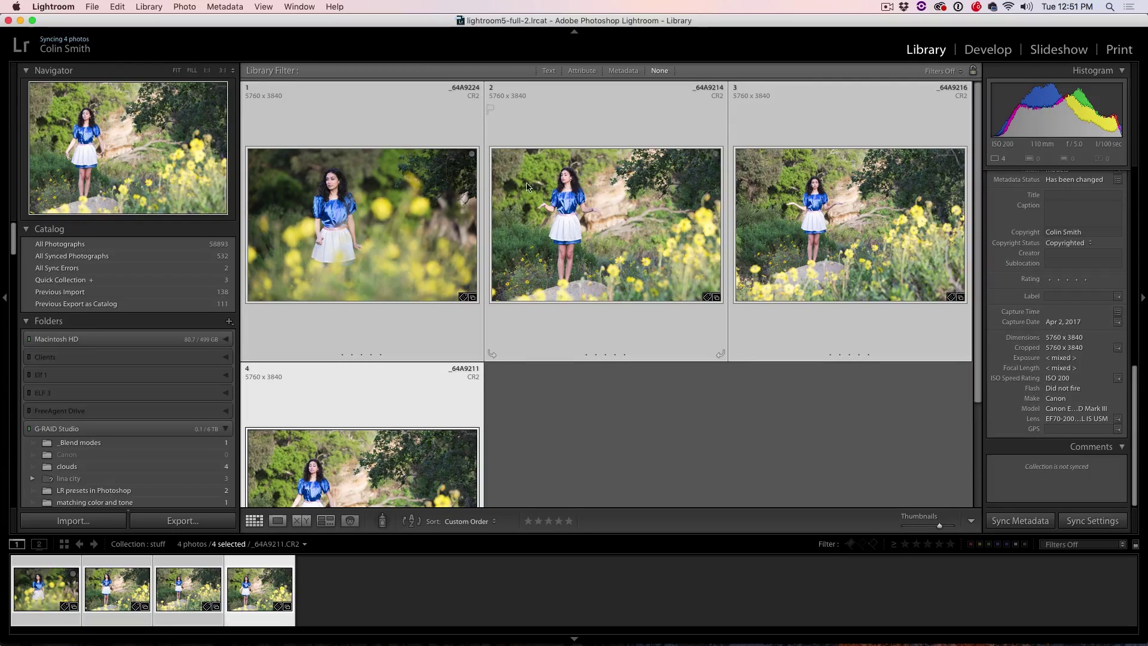
Turn on Show Metadata for Target Photo Only, then make photos 2 and 1 active
key(Right)
key(Right)
key(Right)
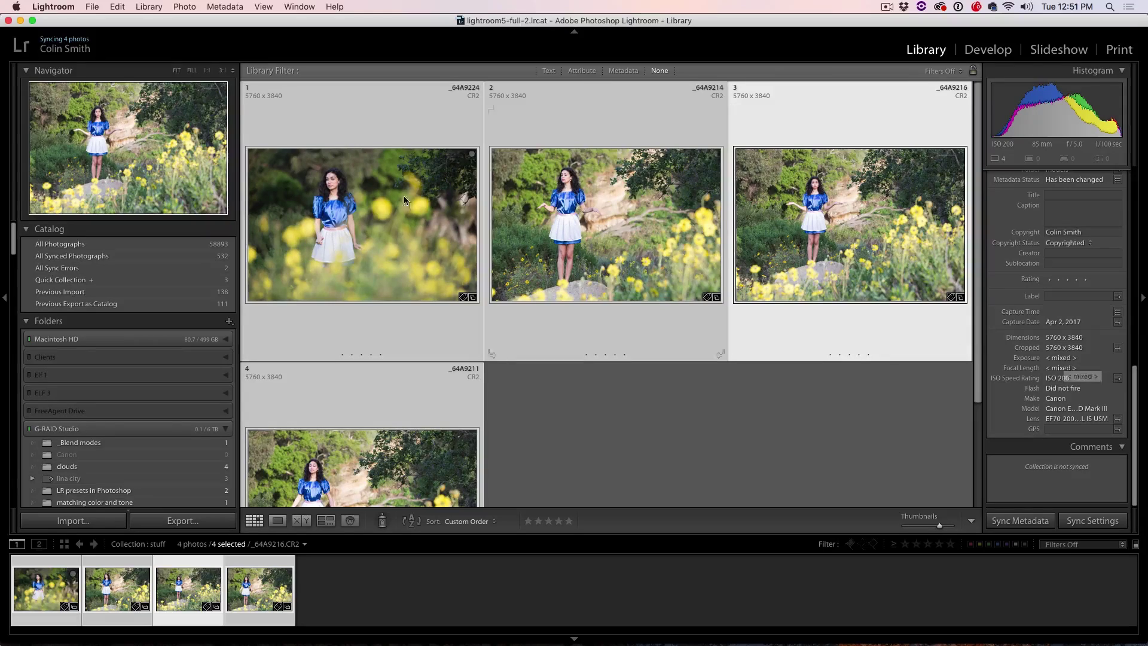
mouse_move(362, 225)
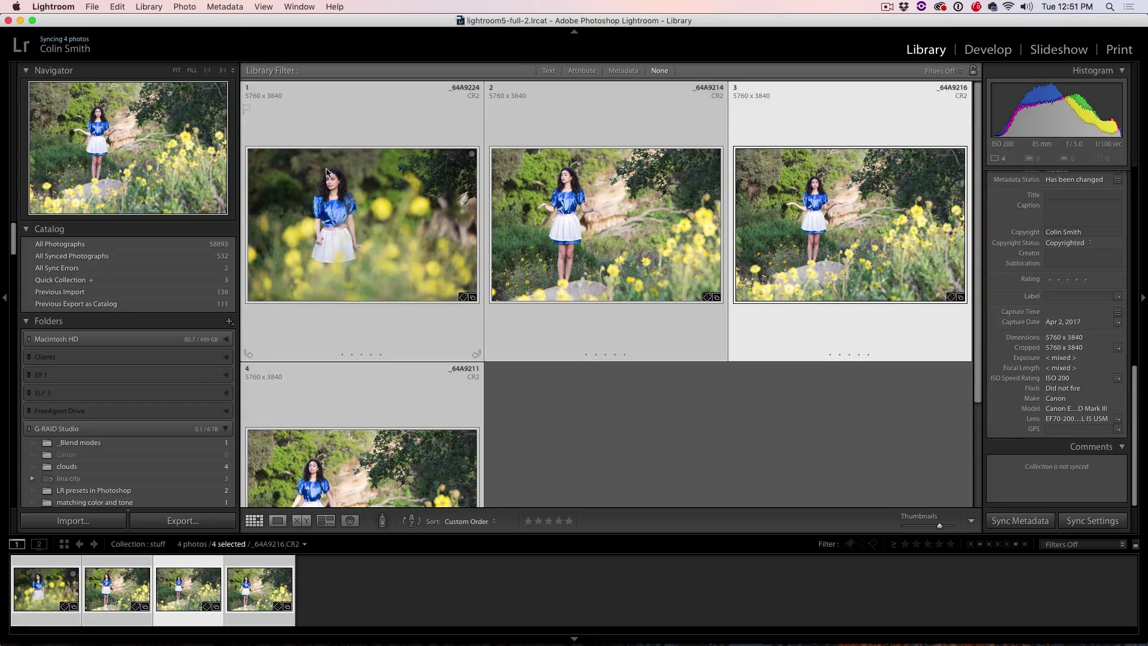
click(224, 6)
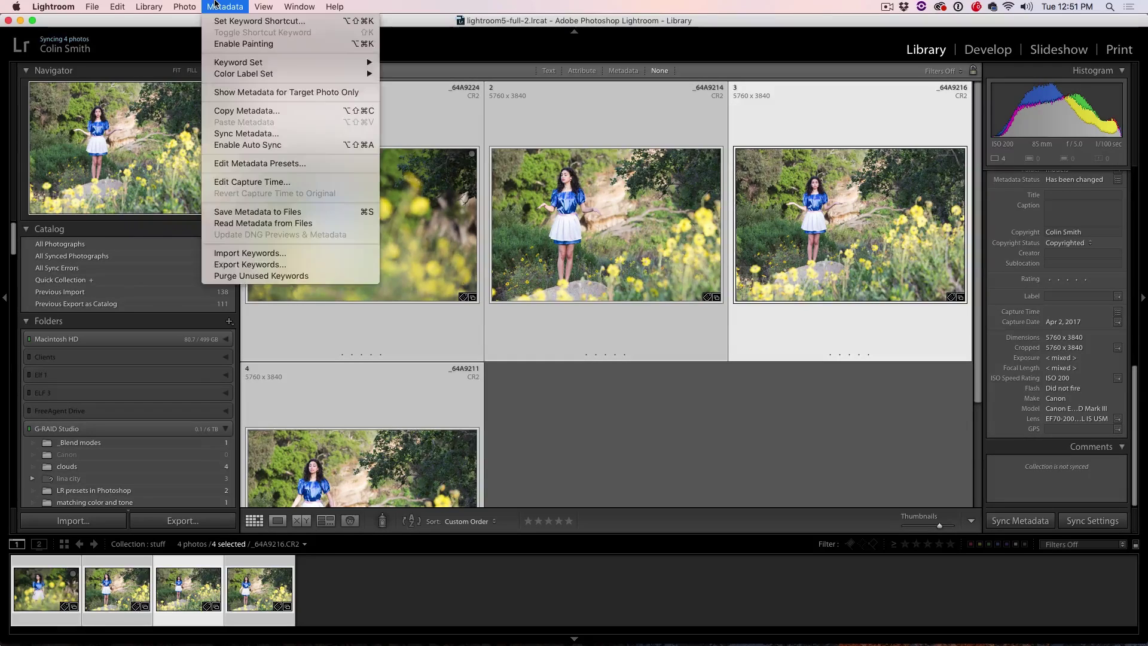
click(250, 94)
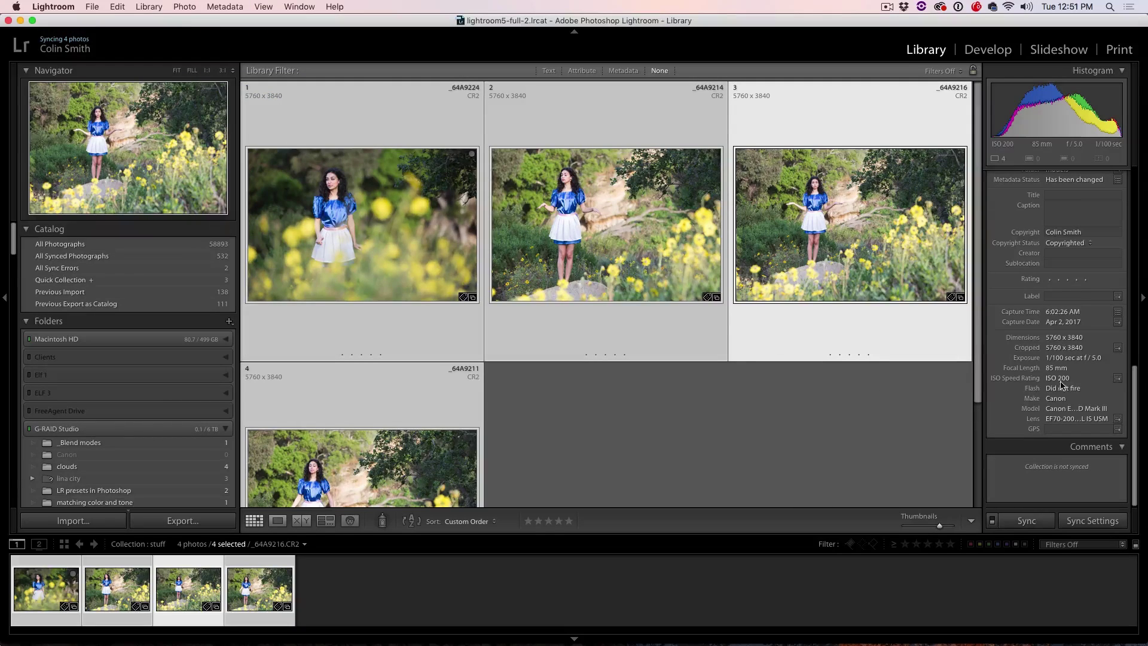
click(655, 209)
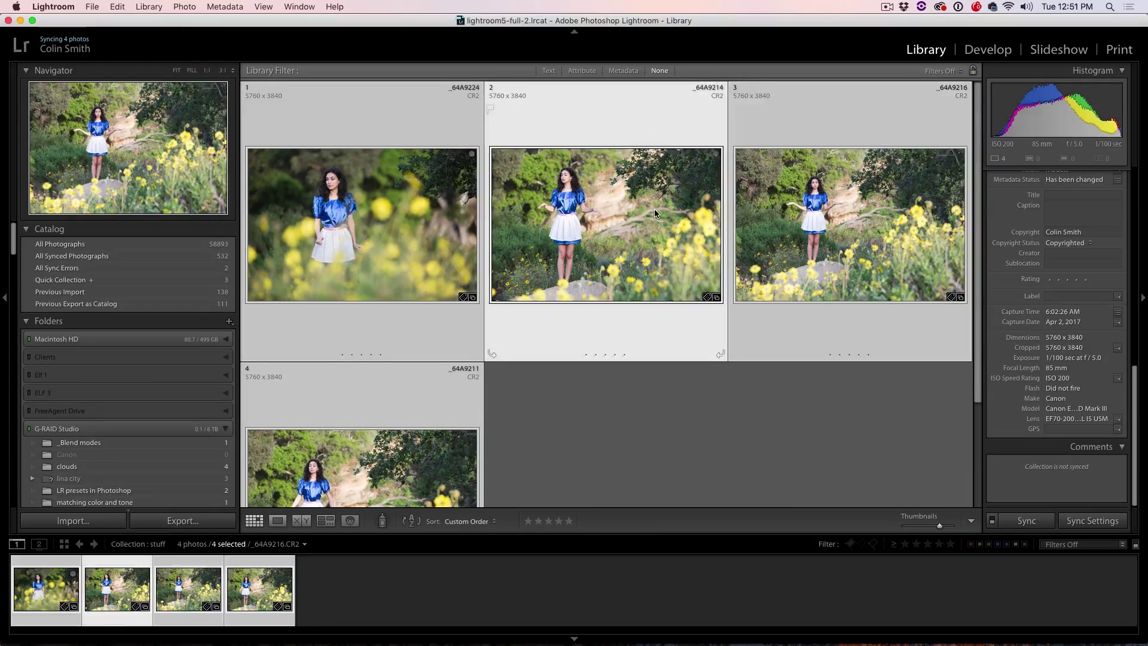
click(377, 195)
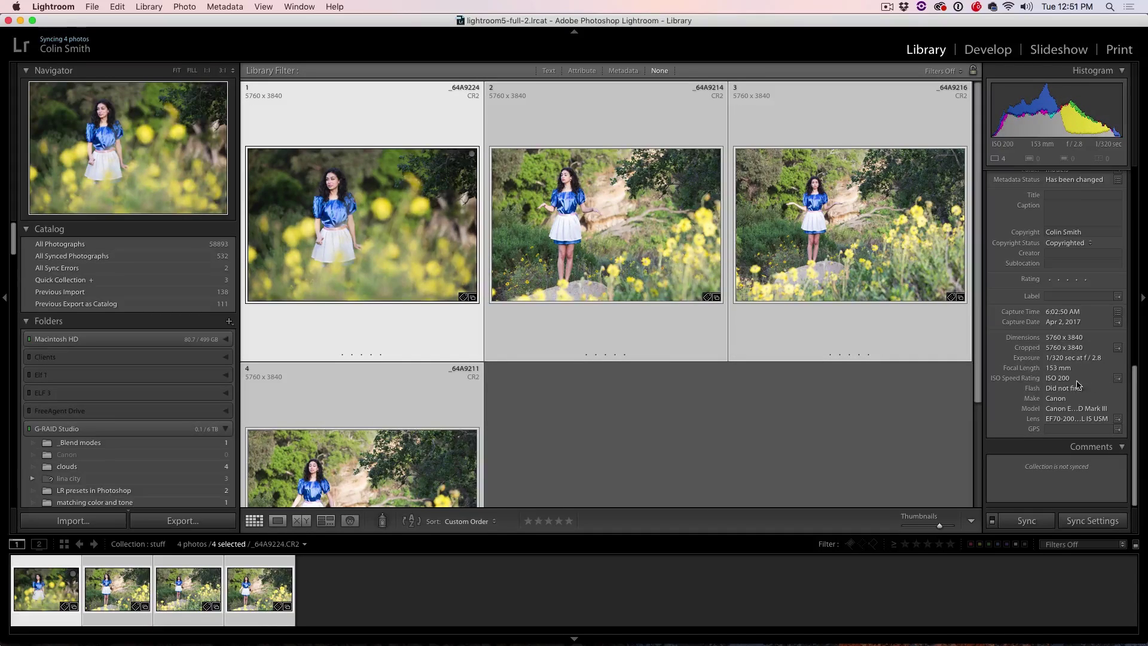